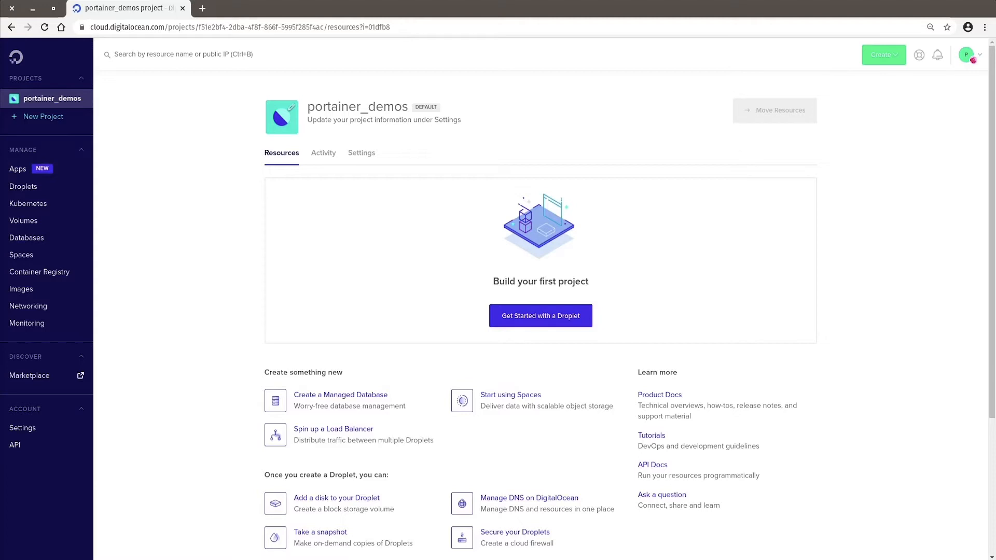
- Open the portaner-k8s-demo1 Kubernetes cluster and review its nodes
left_click(28, 203)
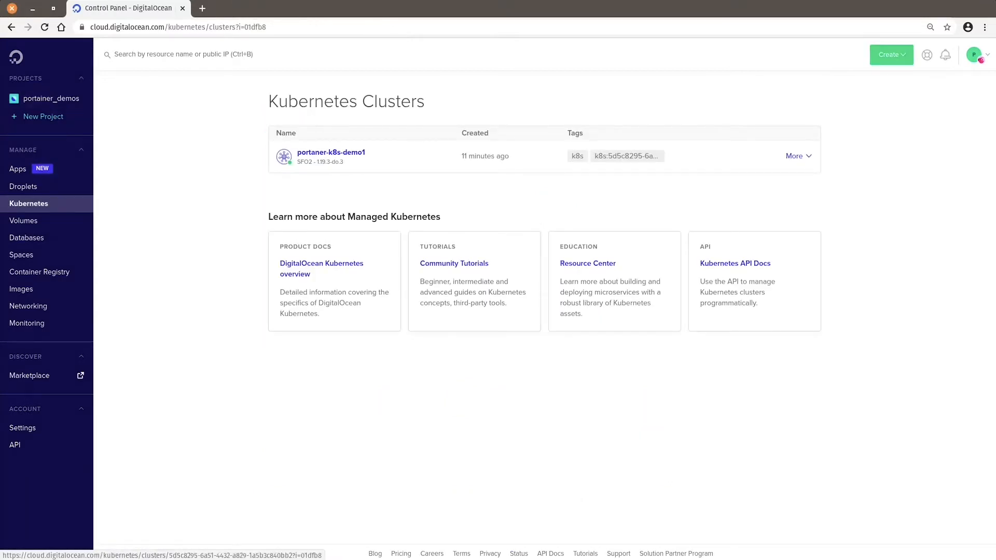
left_click(331, 152)
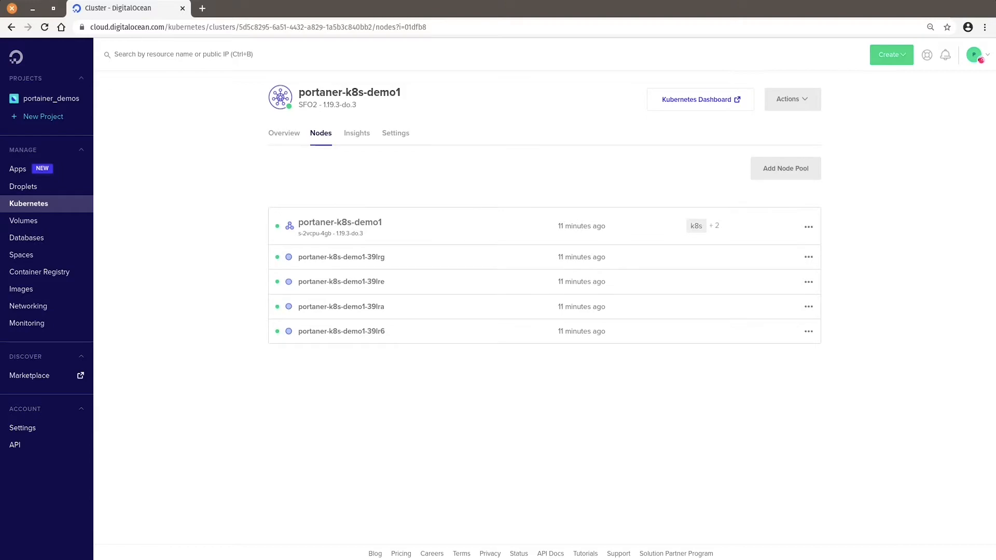
- Search the DigitalOcean Marketplace for "porta" and open the Portainer Community Edition app page
left_click(31, 375)
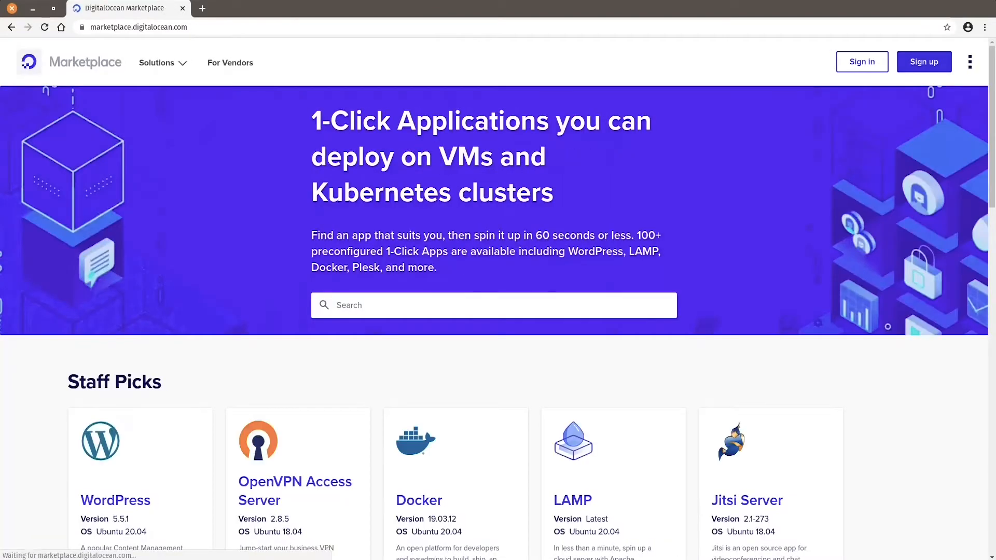
left_click(405, 305)
type("porta")
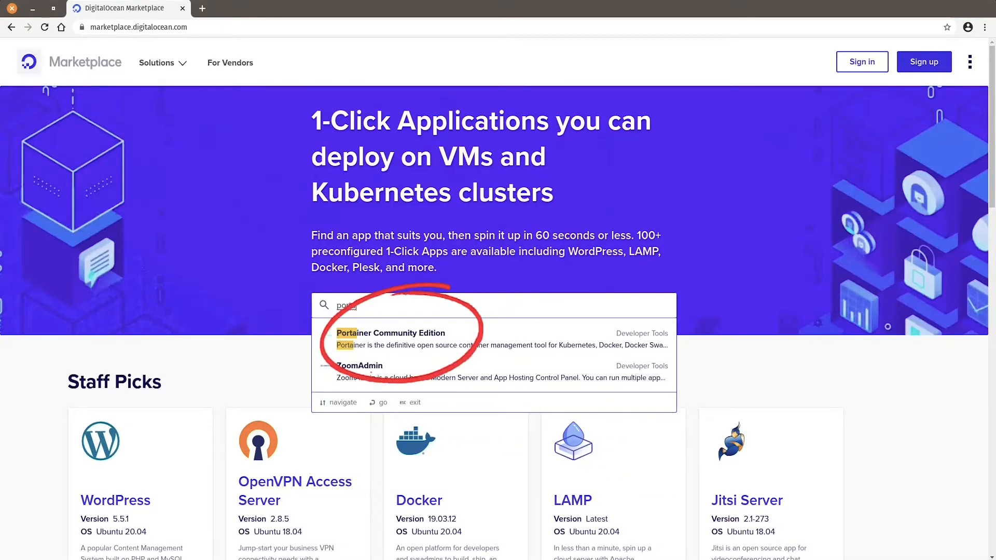
key("Down")
key("Down")
key("Up")
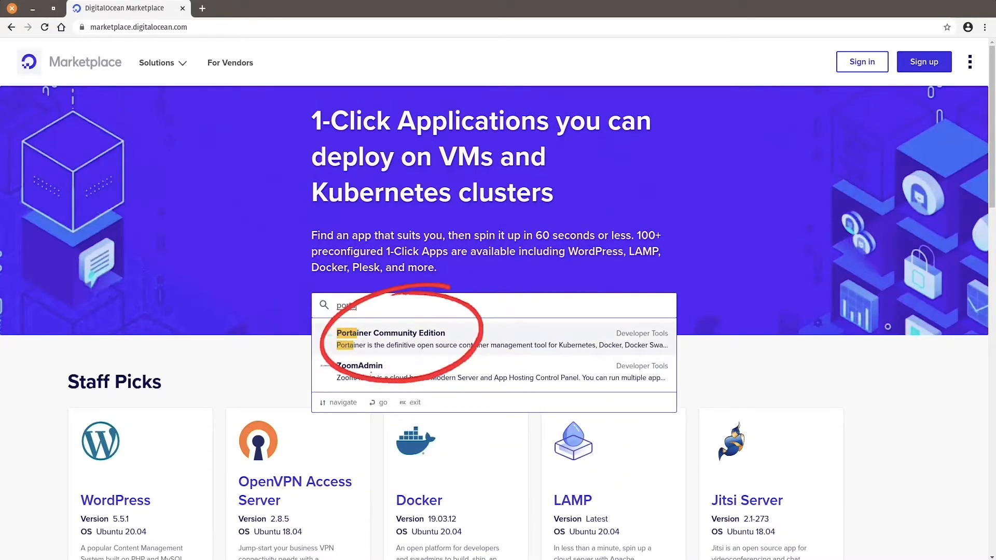
key("Return")
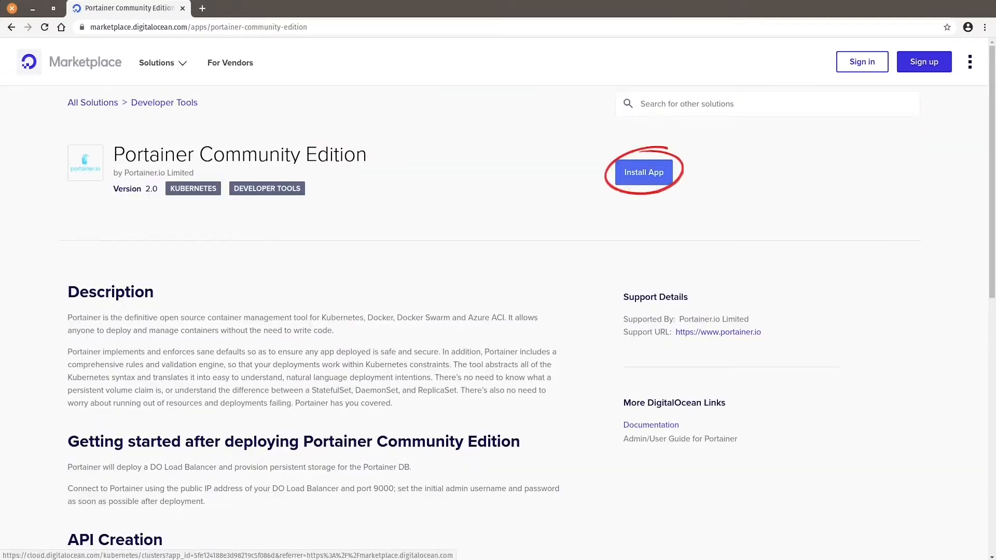
- Install Portainer Community Edition on the existing portaner-k8s-demo1 cluster
left_click(643, 172)
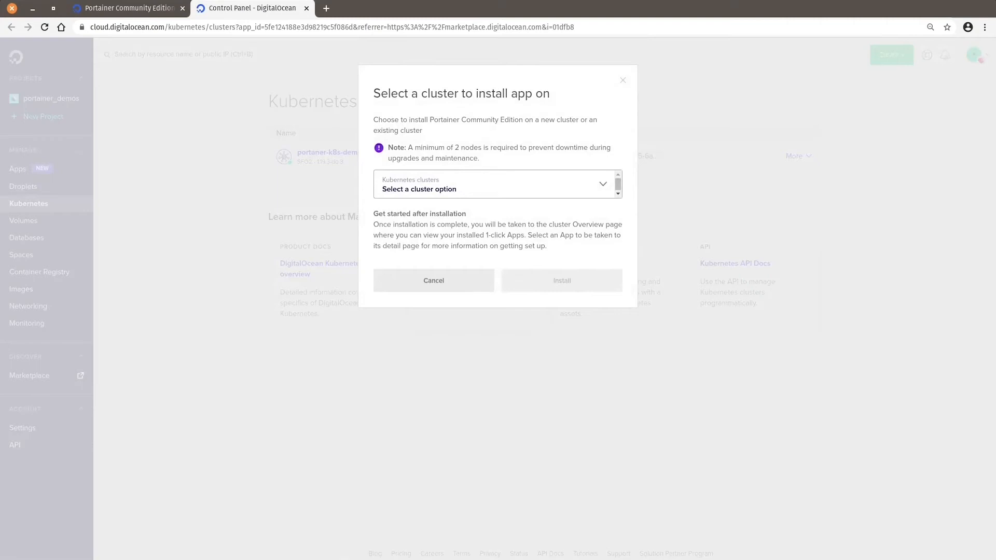
left_click(497, 185)
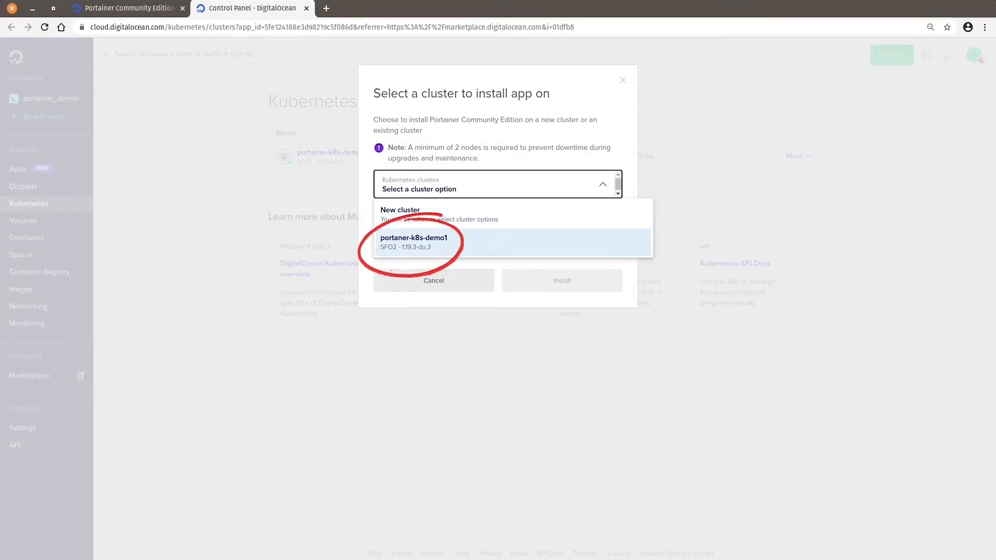
left_click(488, 242)
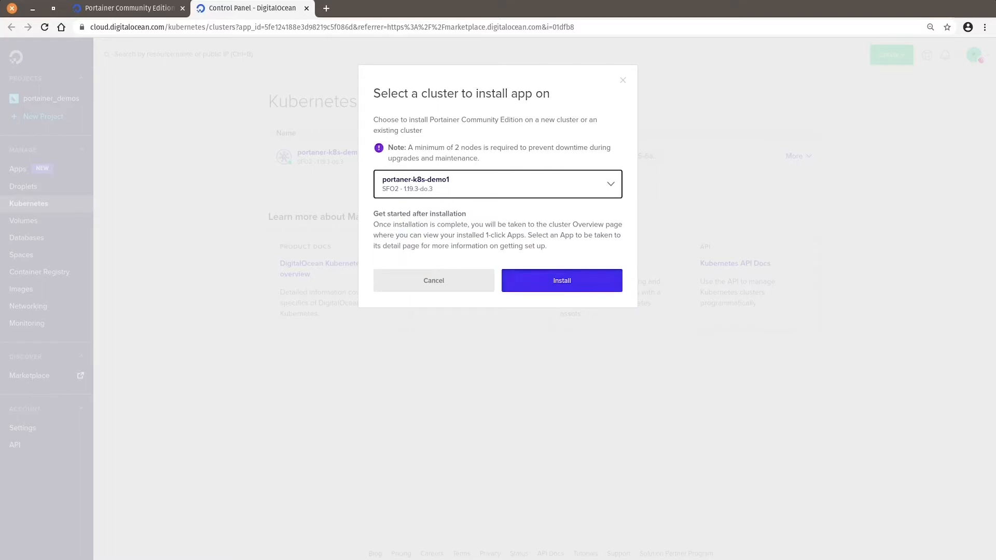
left_click(561, 281)
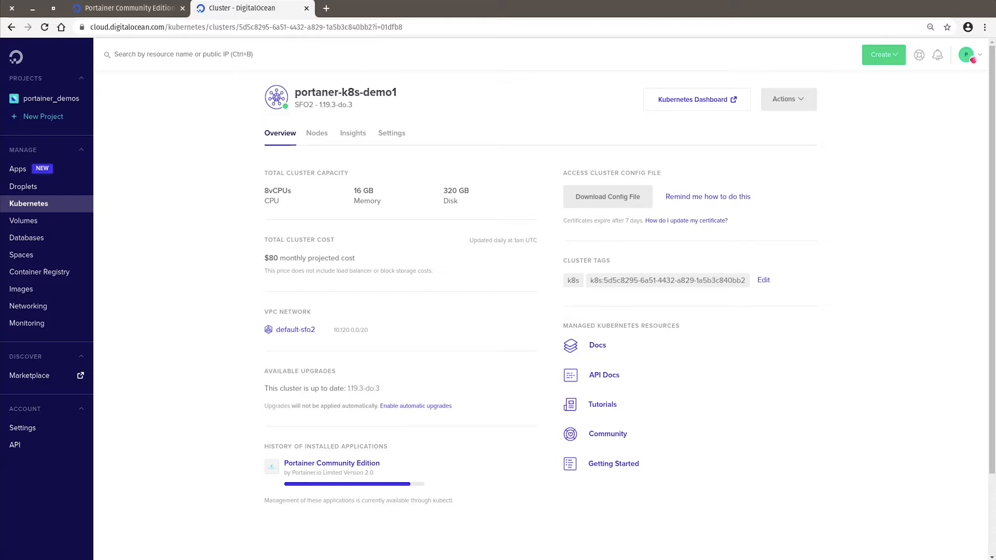
- Display the load balancers under Networking and get the IP address of the cluster's load balancer
left_click(28, 306)
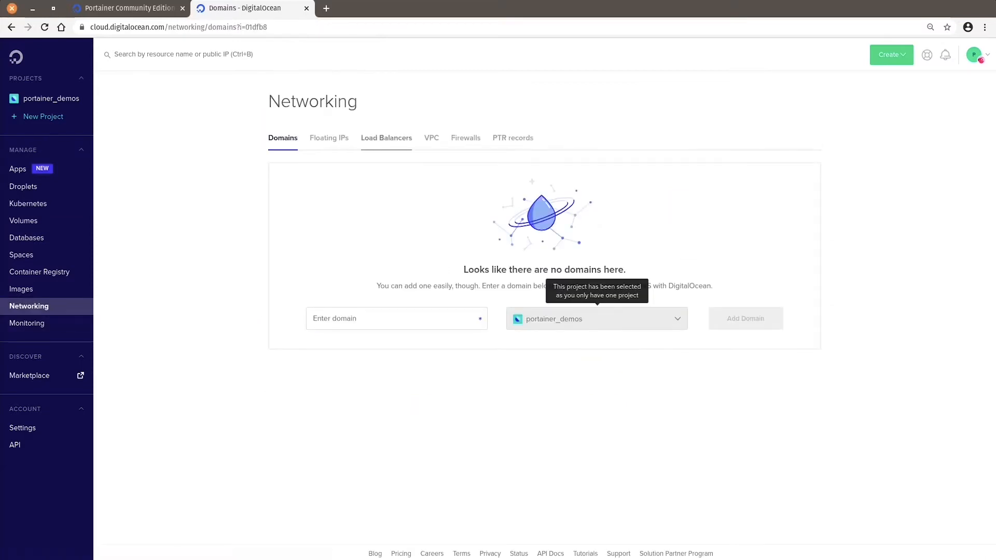
left_click(387, 138)
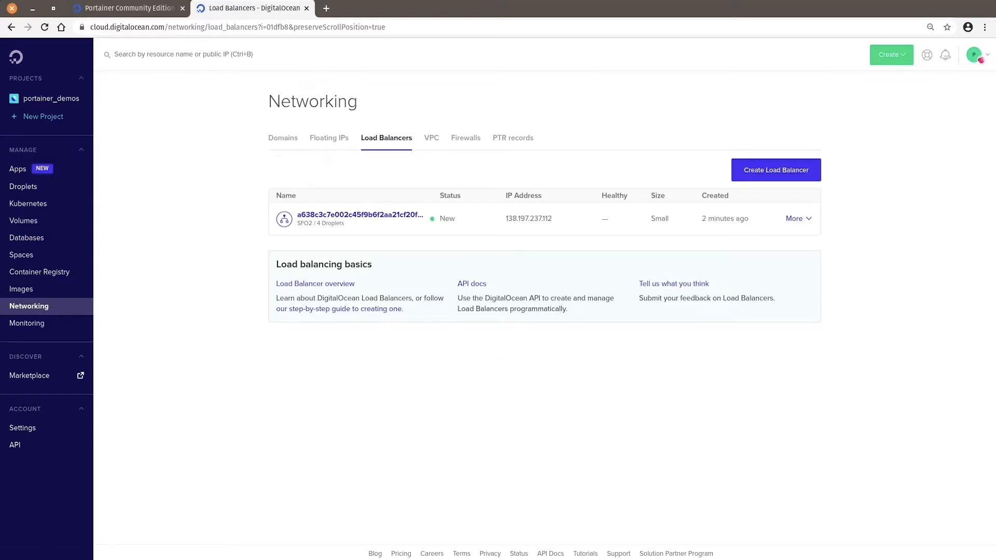
mouse_move(537, 219)
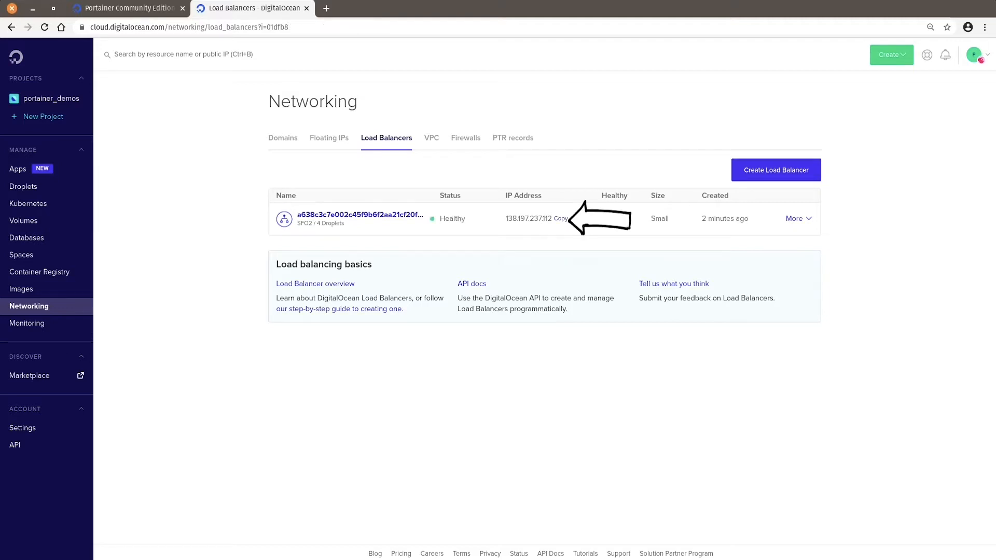
- Open Portainer in a new browser tab at 138.197.237.112:9000
key("ctrl+t")
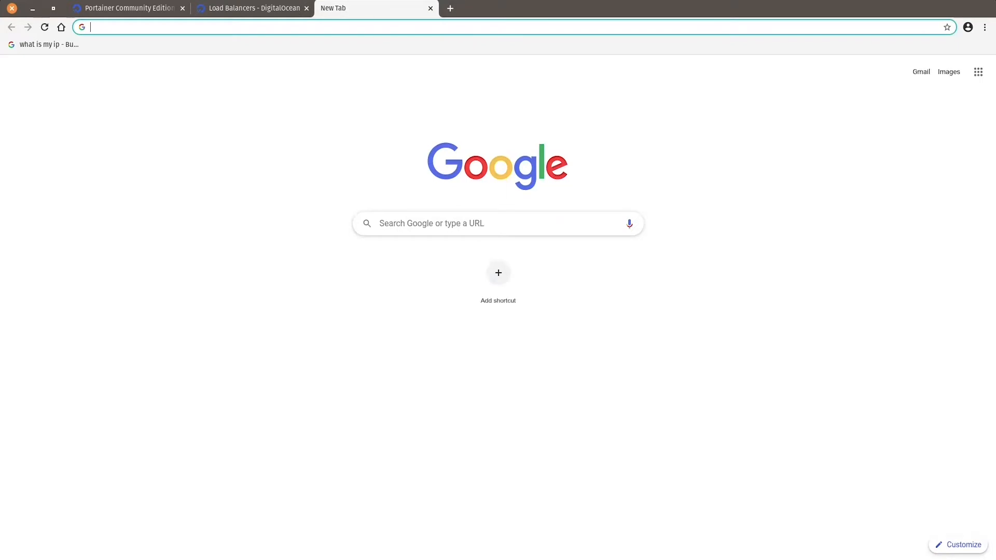
type("138.197.237.112")
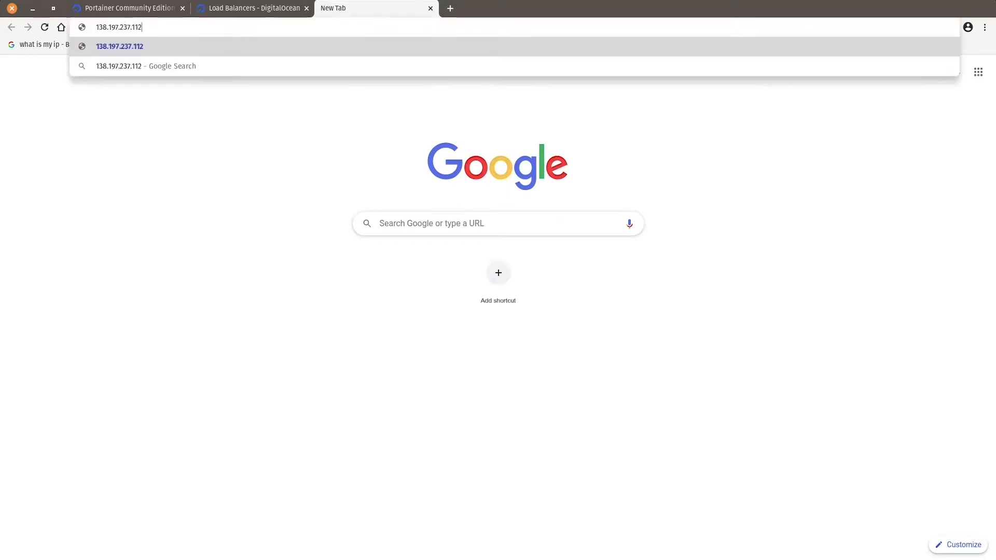
type(":9000")
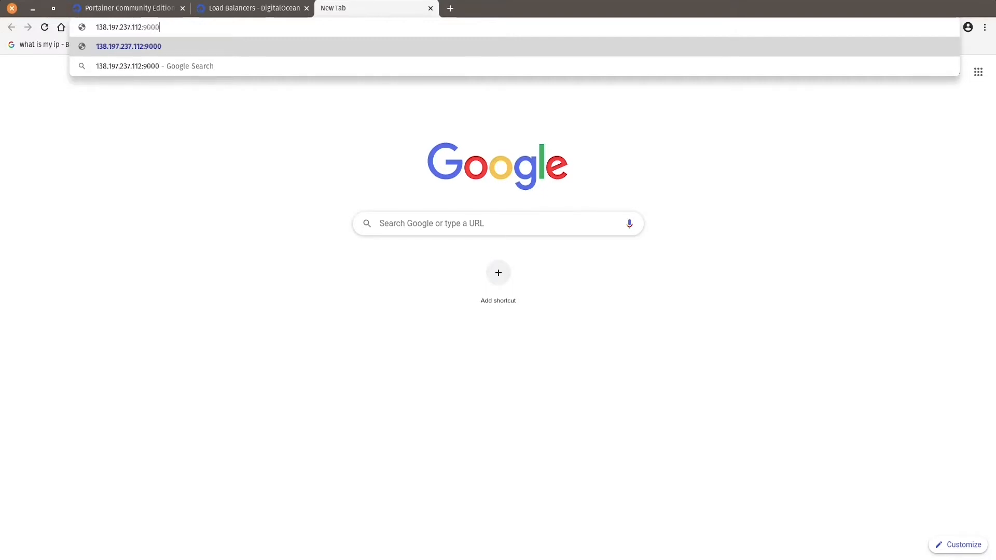
type("0")
key("BackSpace")
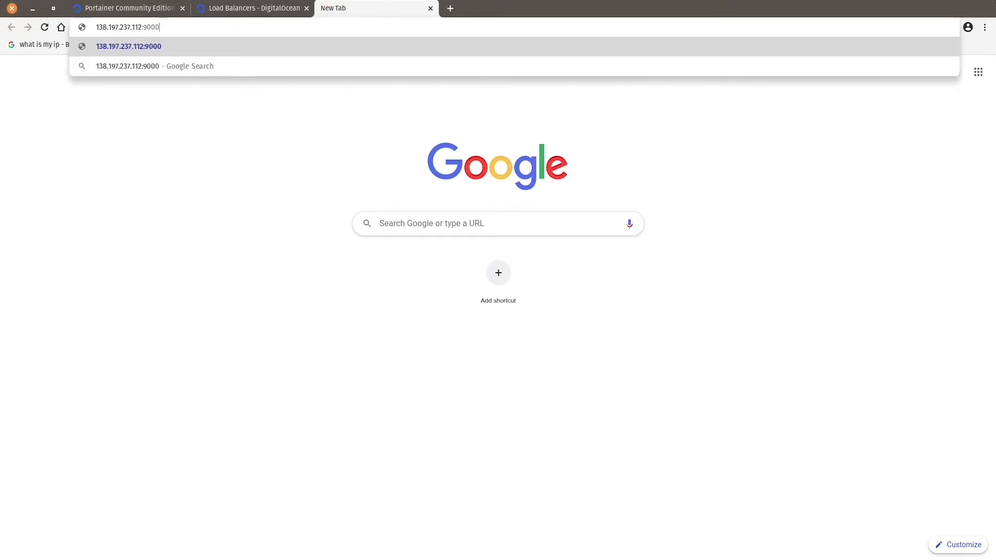
key("Return")
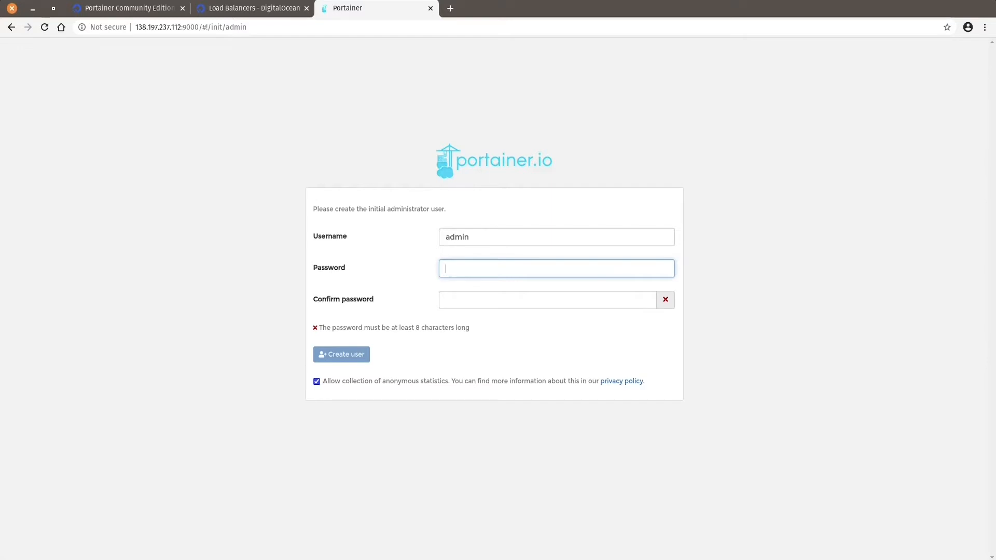
- Create the initial Portainer administrator user by entering a username, the account password and the password confirmation
key("shift+Tab")
type("joe")
key("Tab")
type("*********")
key("Tab")
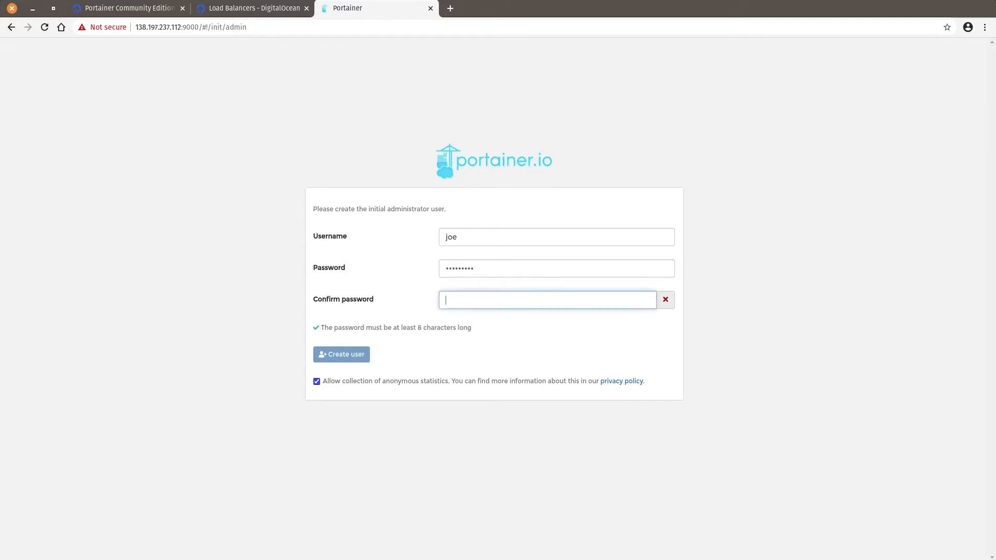
type("*********")
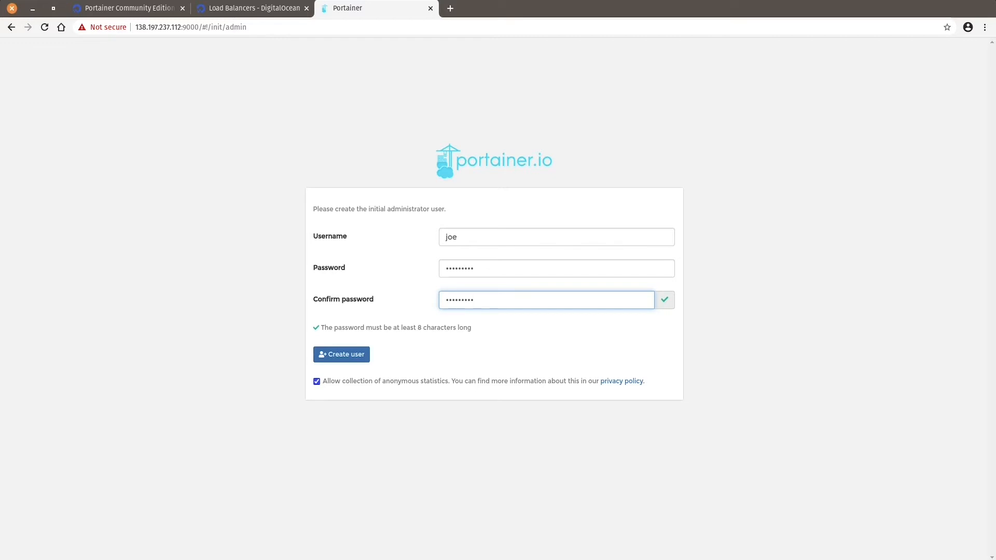
key("Return")
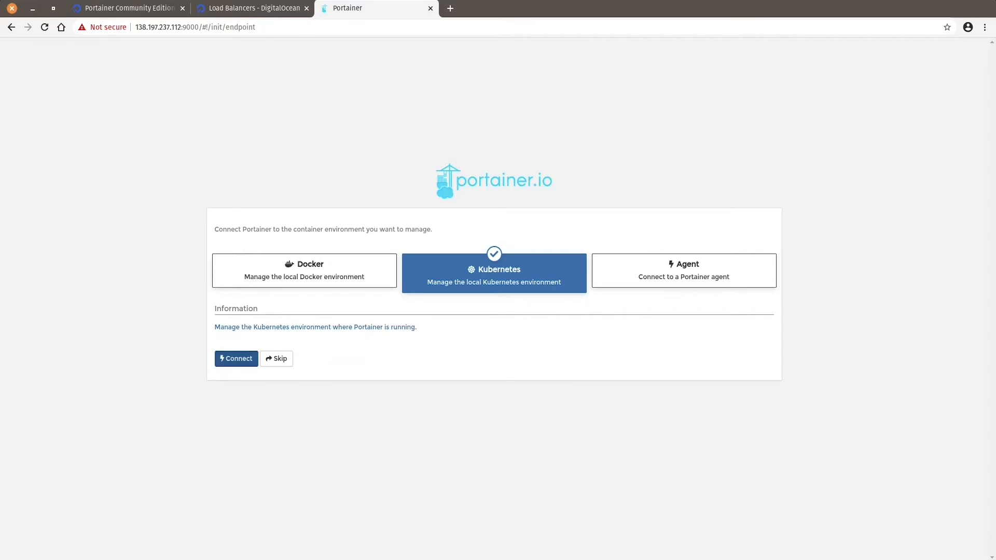
- Connect Portainer to the local Kubernetes environment and save its configuration with external load balancers allowed and do-block-storage enabled
left_click(236, 358)
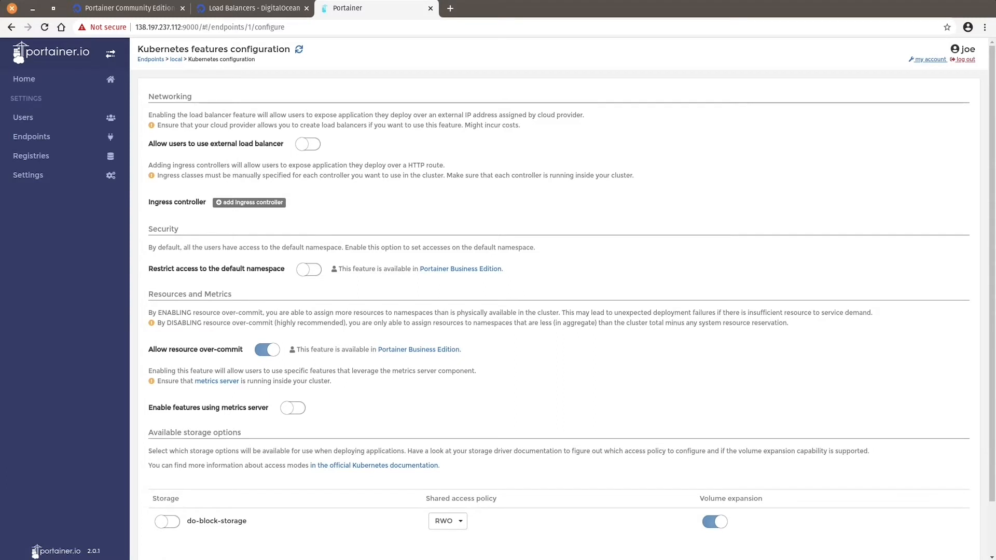
left_click(308, 143)
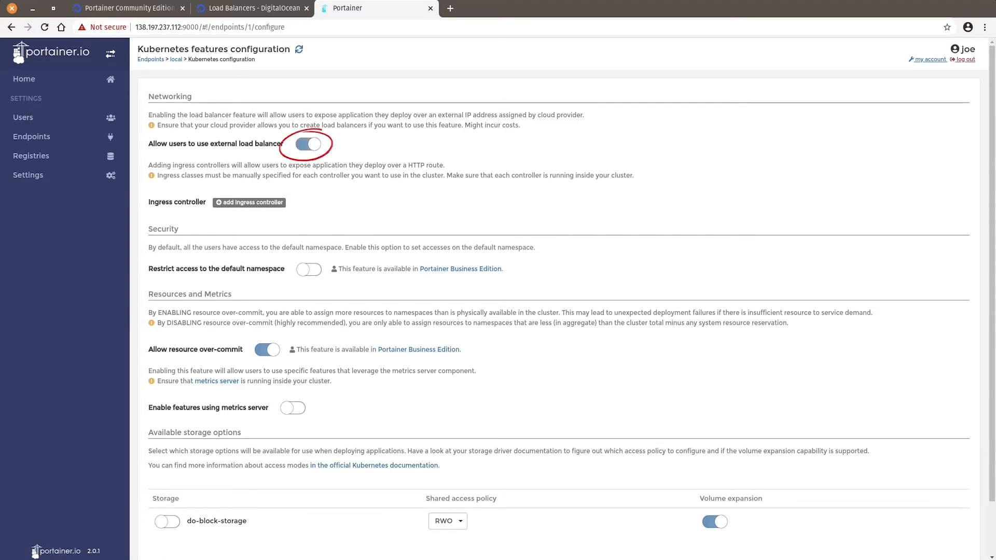
scroll(308, 144, "down", 3)
left_click(167, 461)
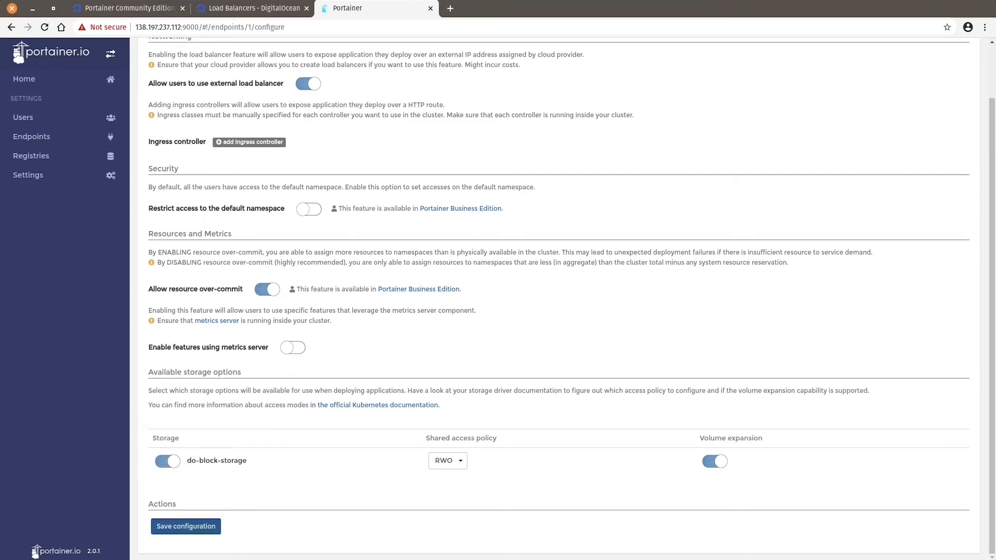
left_click(186, 526)
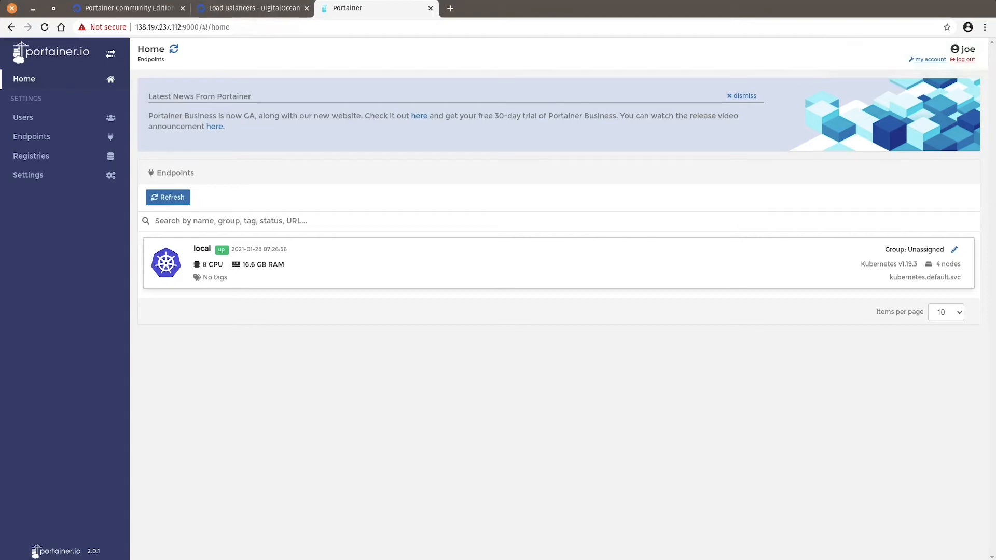
- Return to DigitalOcean, search the Marketplace for "kuber" and open the Kubernetes Metrics Server app page
key("ctrl+shift+Tab")
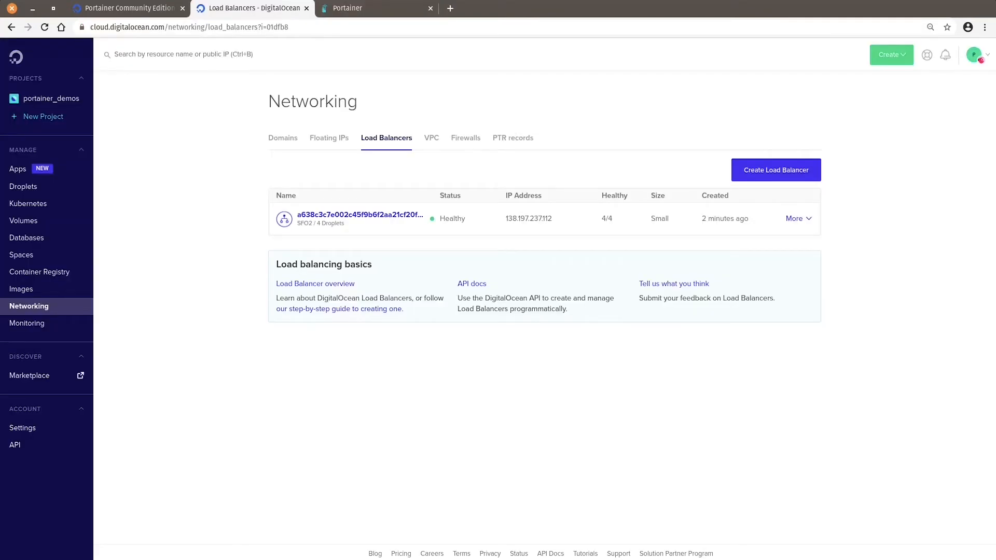
left_click(29, 375)
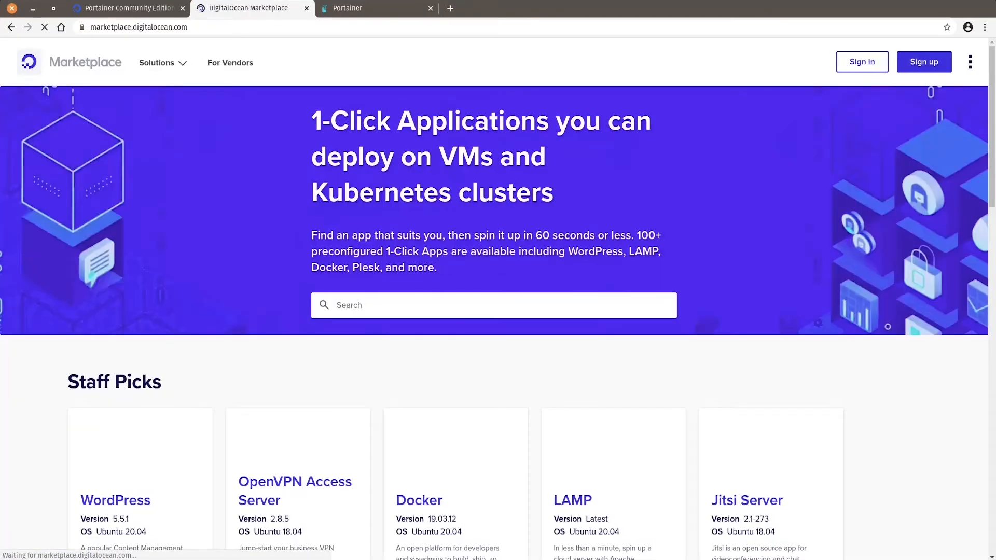
left_click(384, 305)
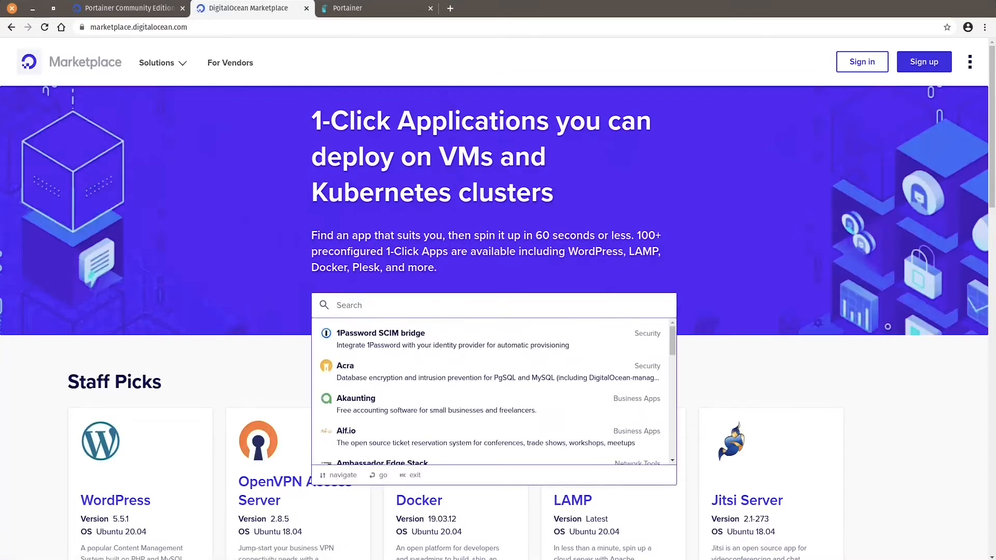
type("kuber")
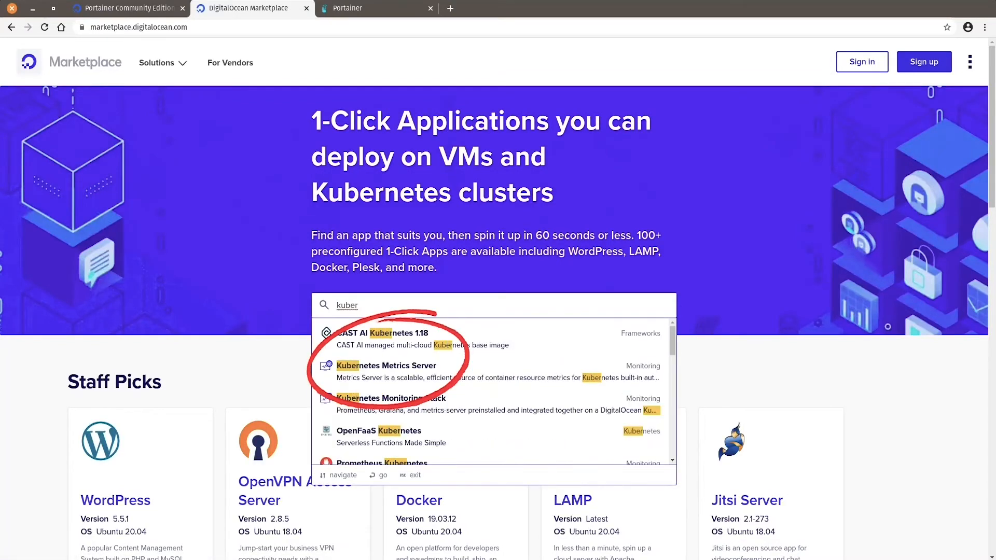
key("Down")
key("Down")
key("Return")
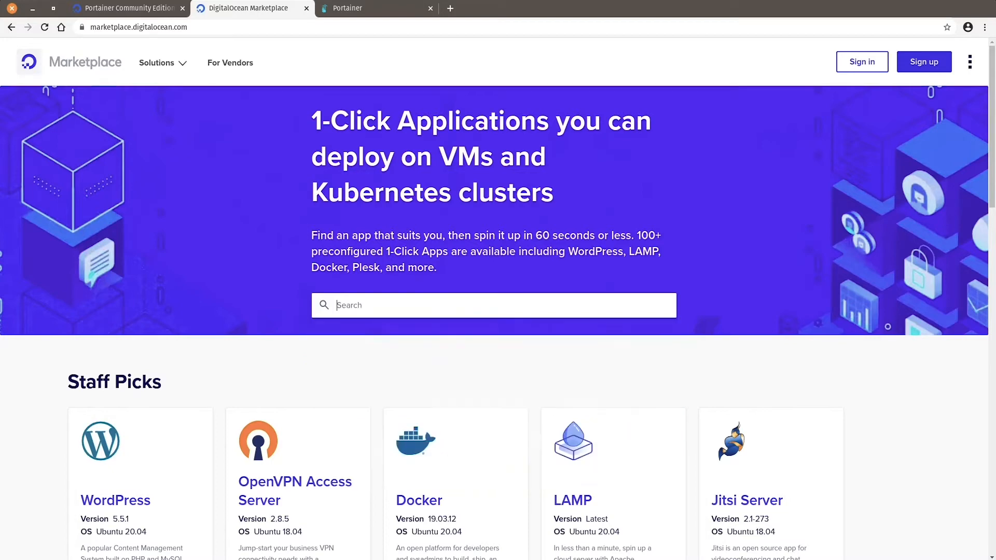
- Install Kubernetes Metrics Server on the portaner-k8s-demo1 cluster and check the history of installed applications
left_click(644, 173)
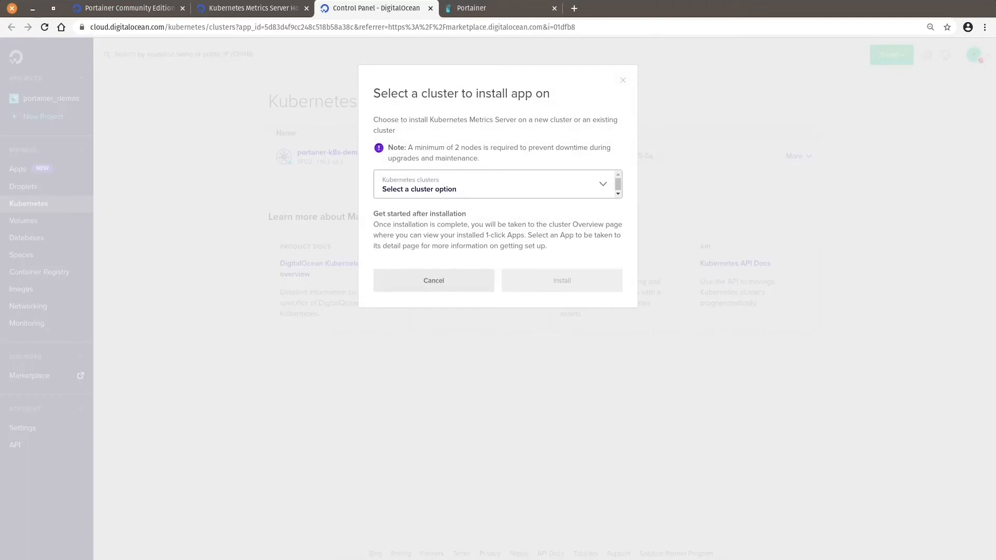
left_click(498, 184)
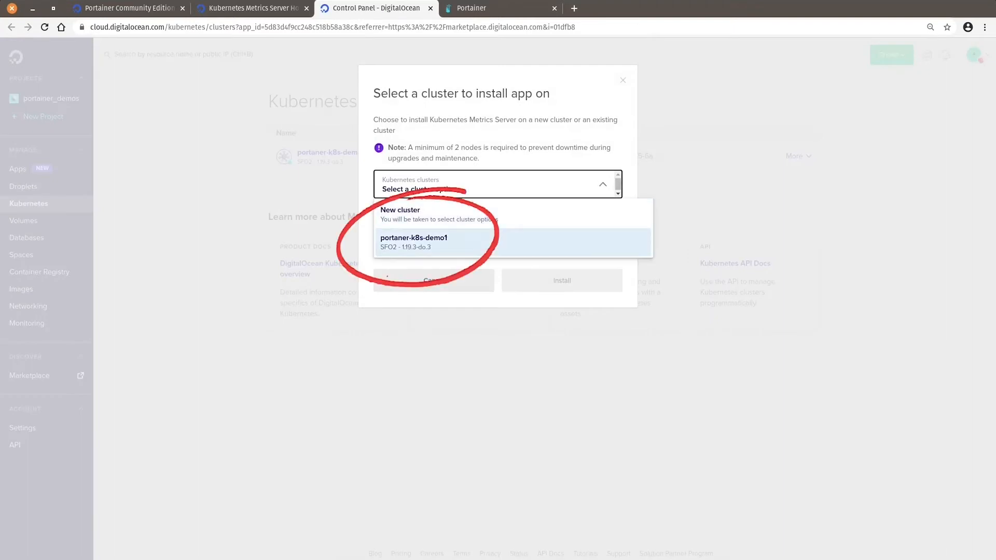
left_click(415, 240)
left_click(562, 281)
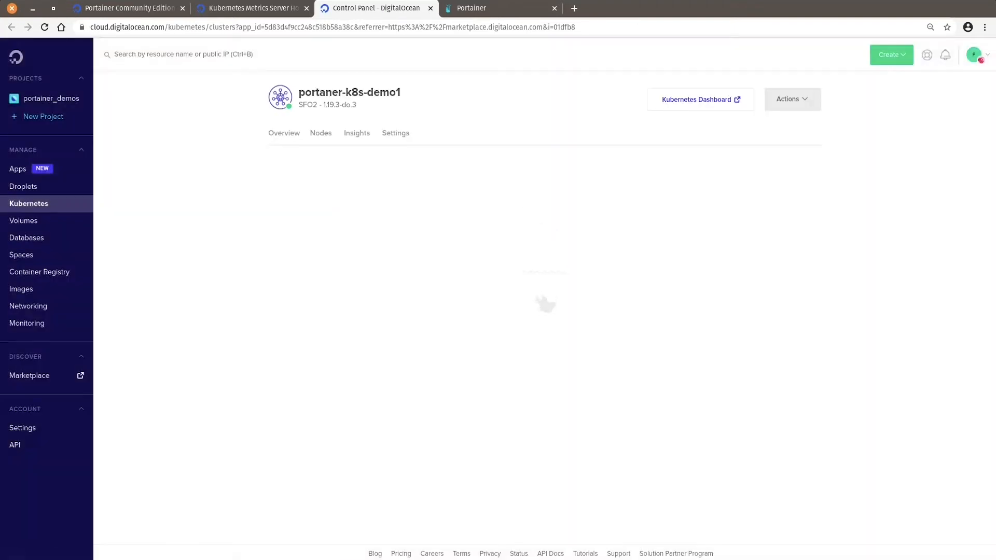
scroll(540, 311, "down", 1)
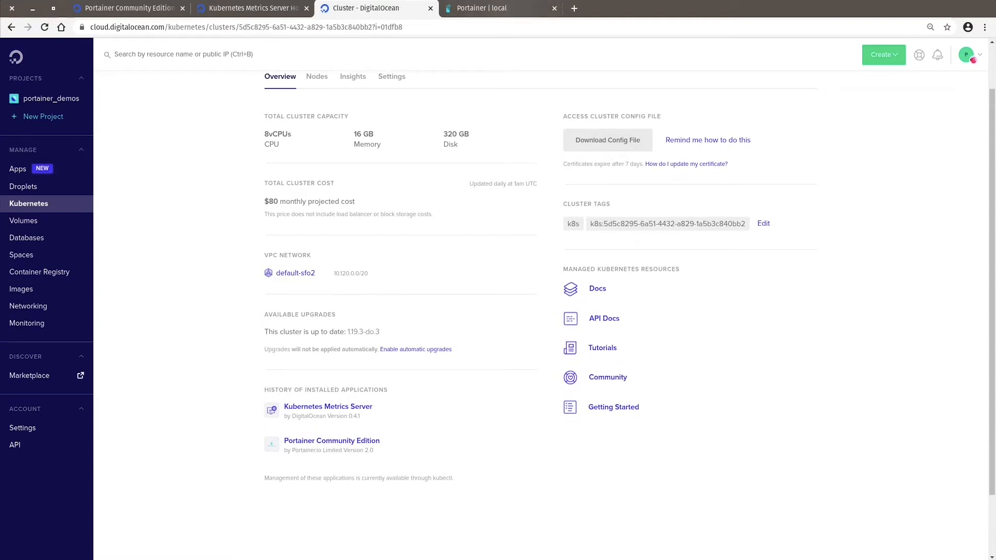
- Switch to Portainer, enable features using the metrics server in the local endpoint's cluster setup and save the configuration
left_click(482, 7)
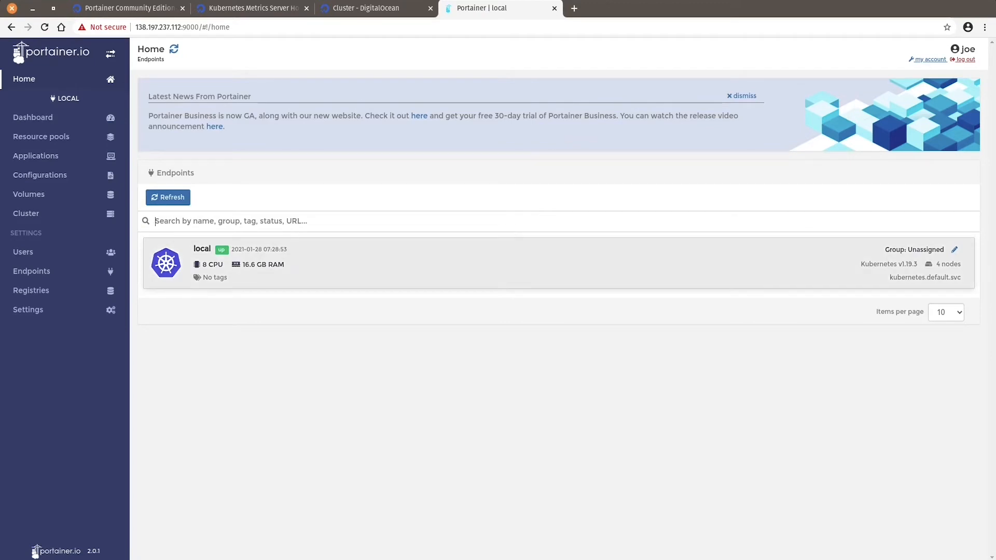
left_click(559, 263)
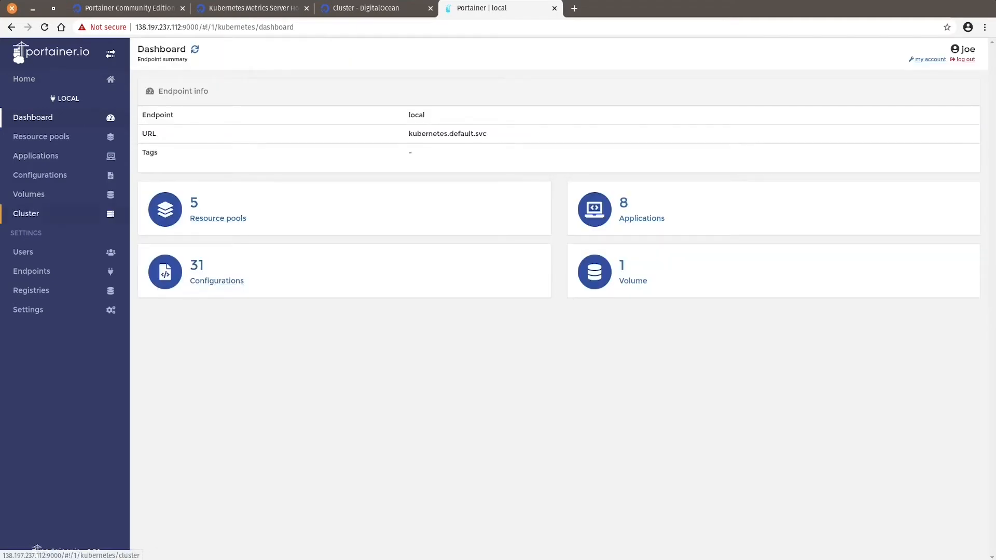
left_click(26, 217)
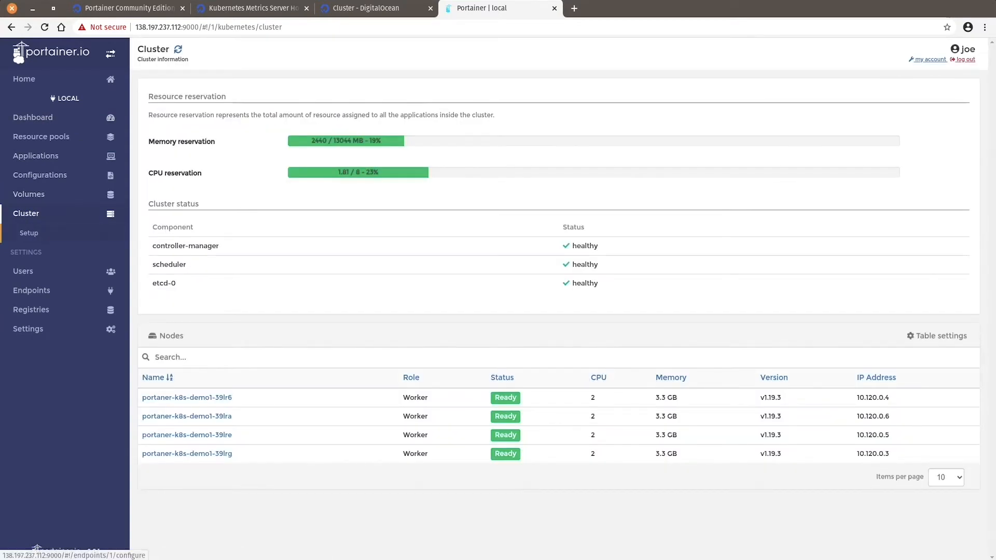
left_click(29, 233)
scroll(558, 311, "down", 2)
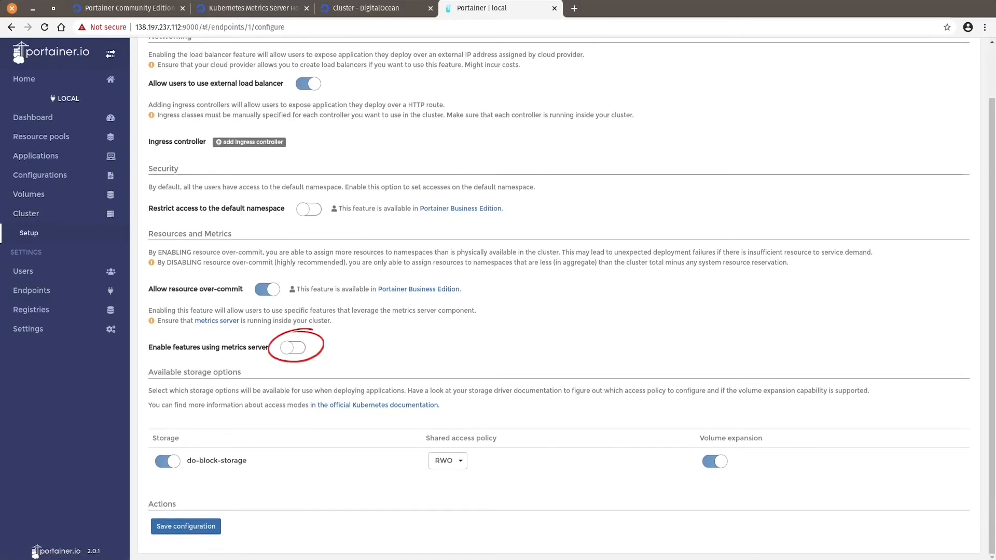
left_click(293, 348)
left_click(185, 527)
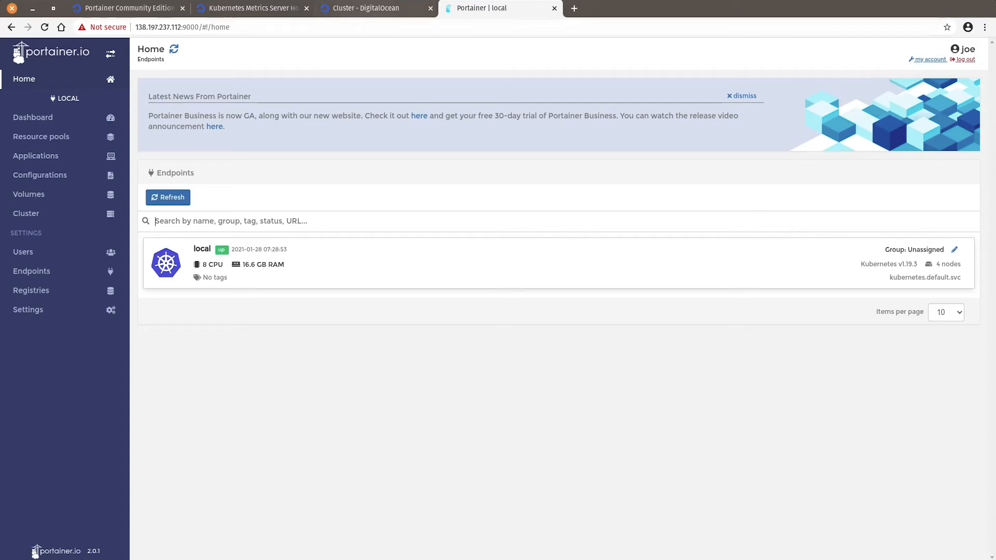
- Return to DigitalOcean and review the portainer_demos project's resources and the kinds of resources that can be created
left_click(365, 7)
scroll(539, 290, "up", 2)
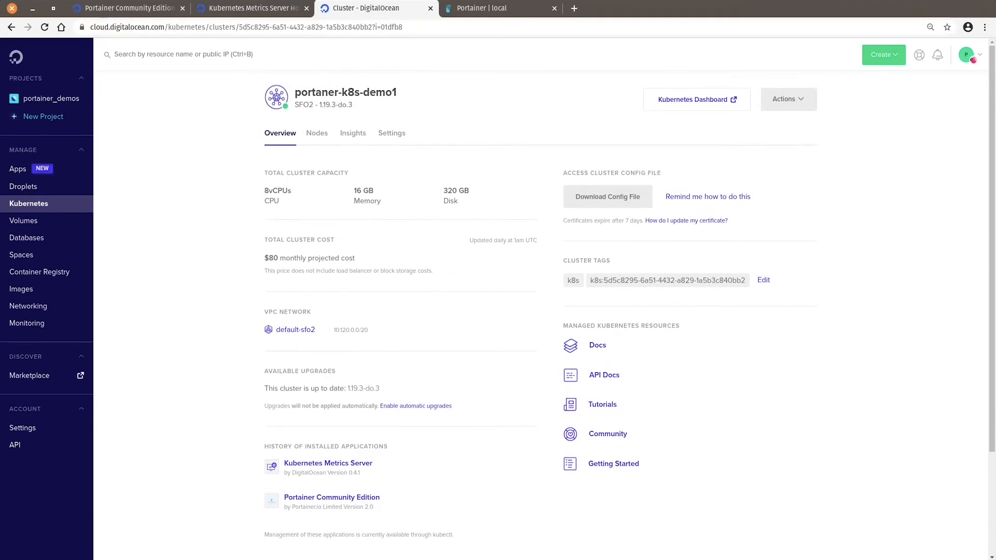
left_click(51, 98)
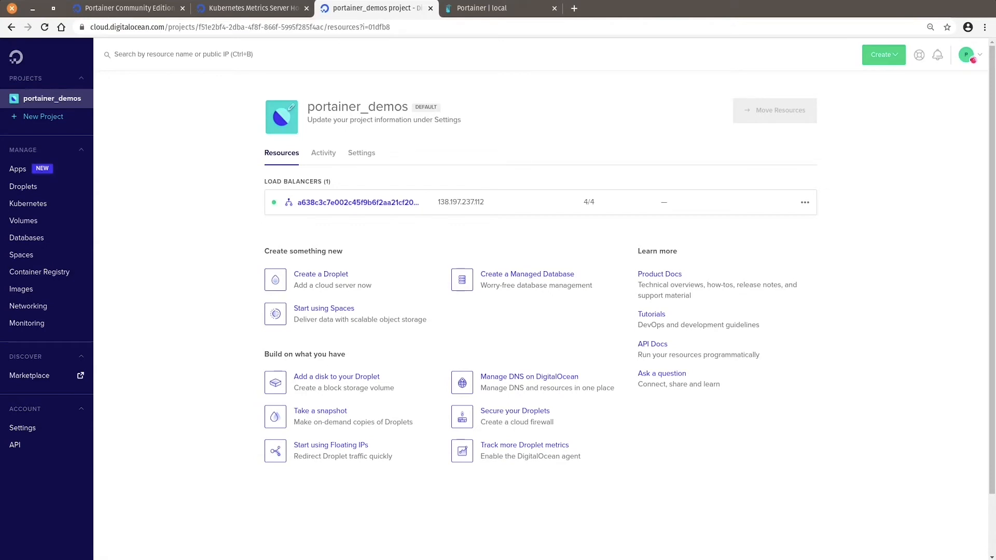
left_click(884, 54)
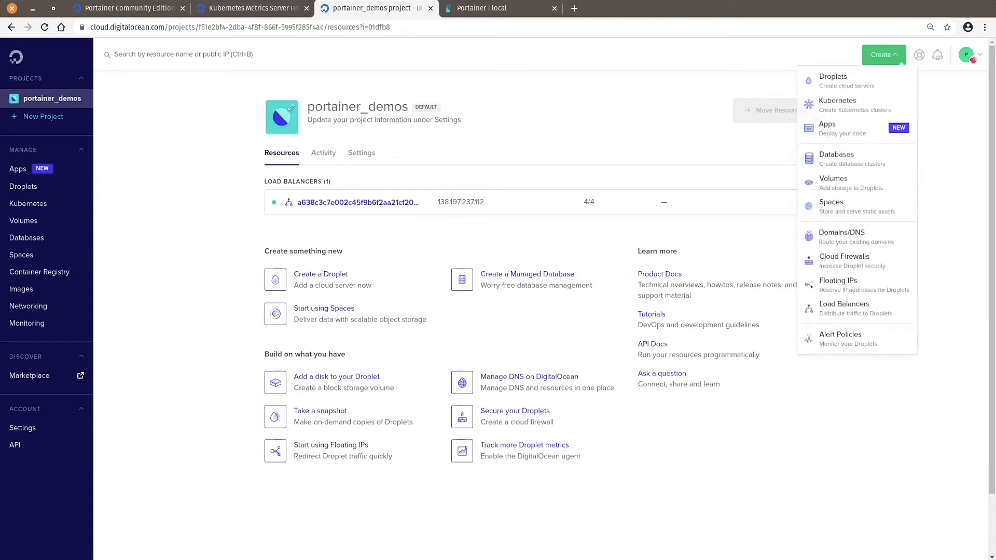
left_click(862, 105)
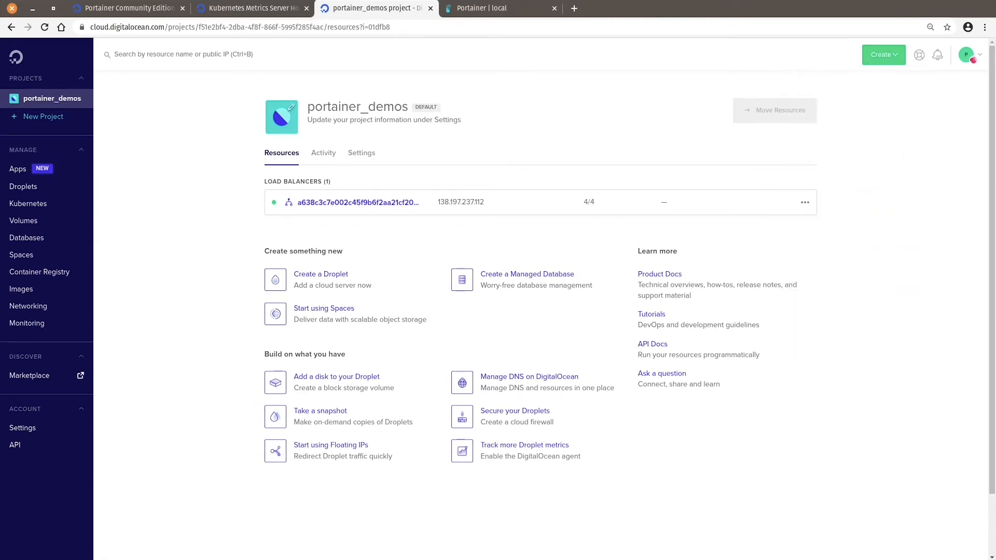
- Search the DigitalOcean Marketplace for "portain" and open the Portainer Community Edition app page
left_click(29, 376)
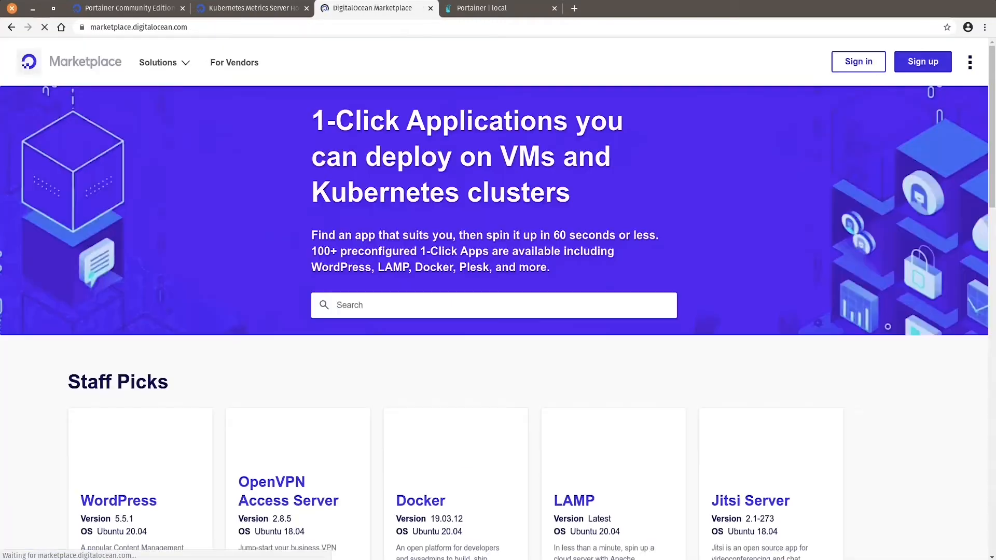
left_click(363, 305)
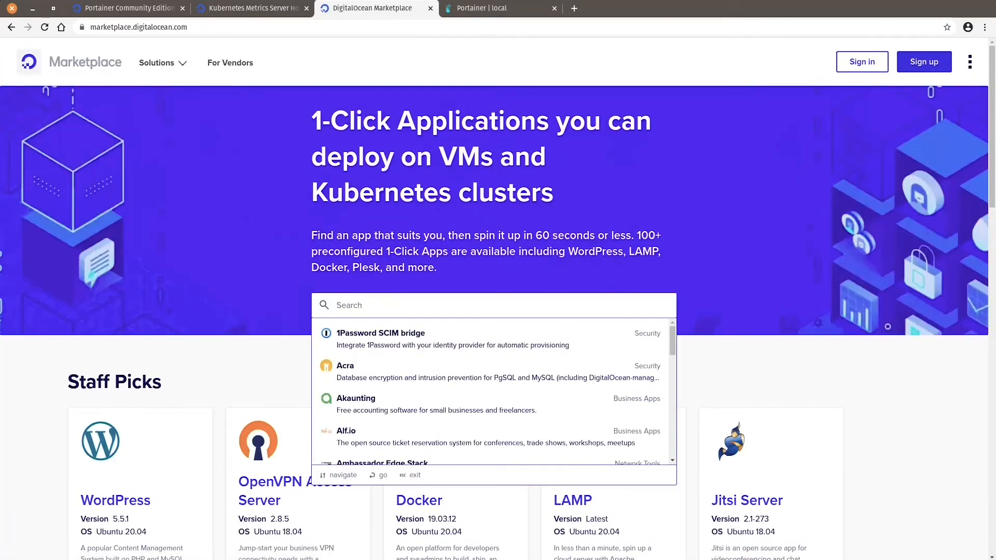
type("portain")
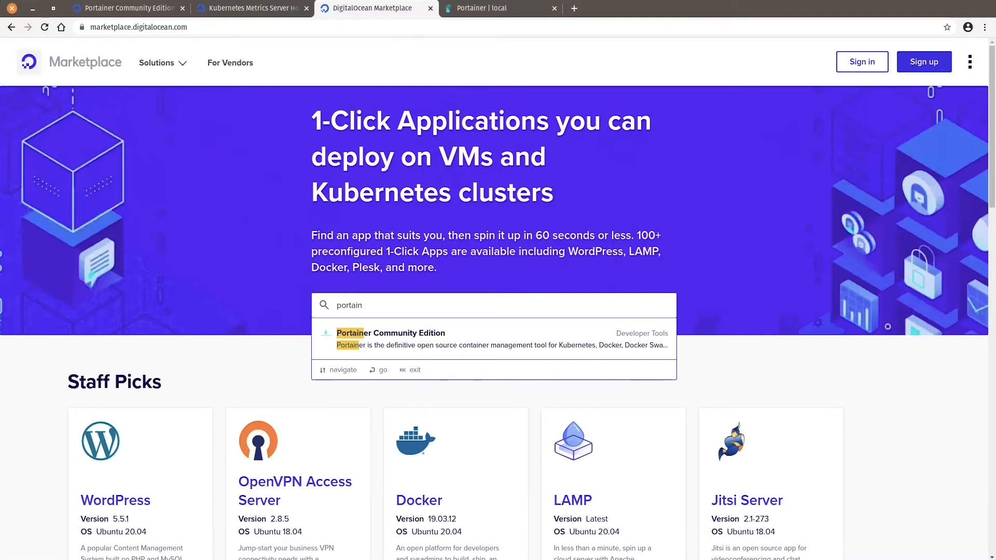
key("Down")
key("Return")
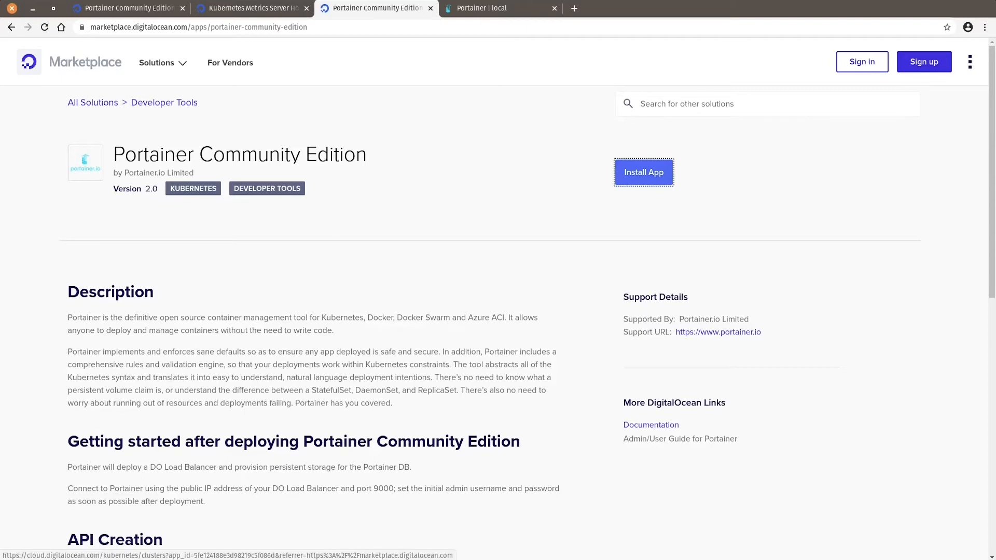
- Start installing Portainer Community Edition with the new cluster option as its target
left_click(644, 173)
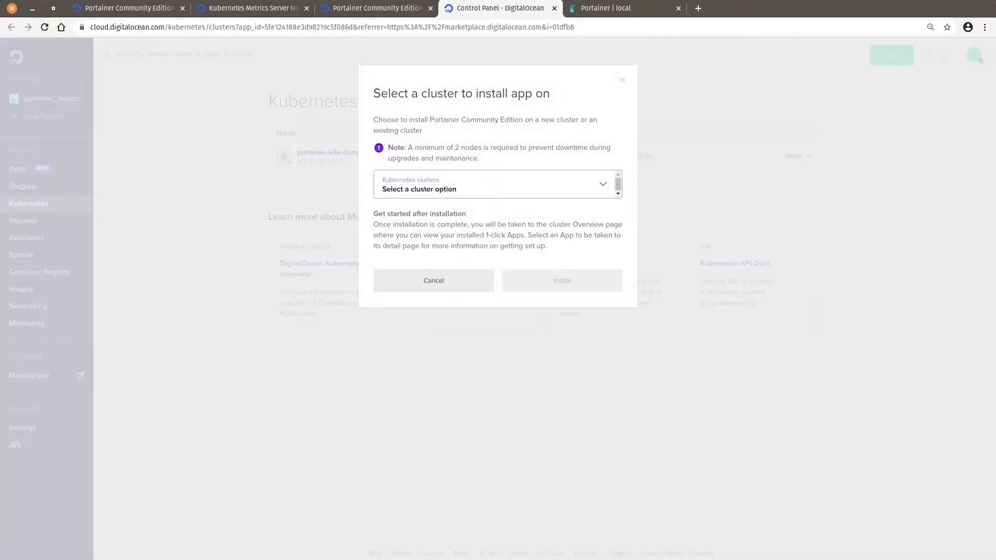
left_click(497, 184)
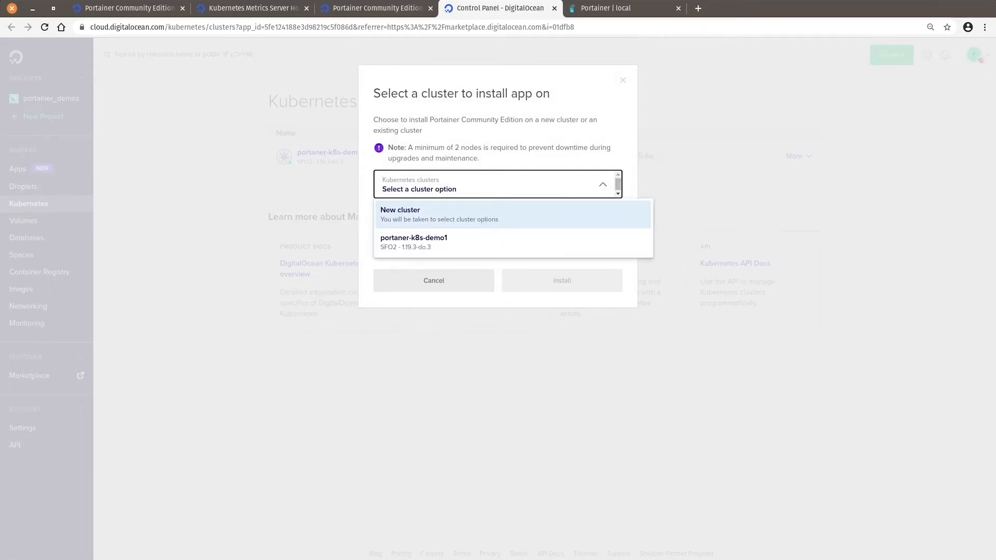
left_click(497, 215)
left_click(561, 280)
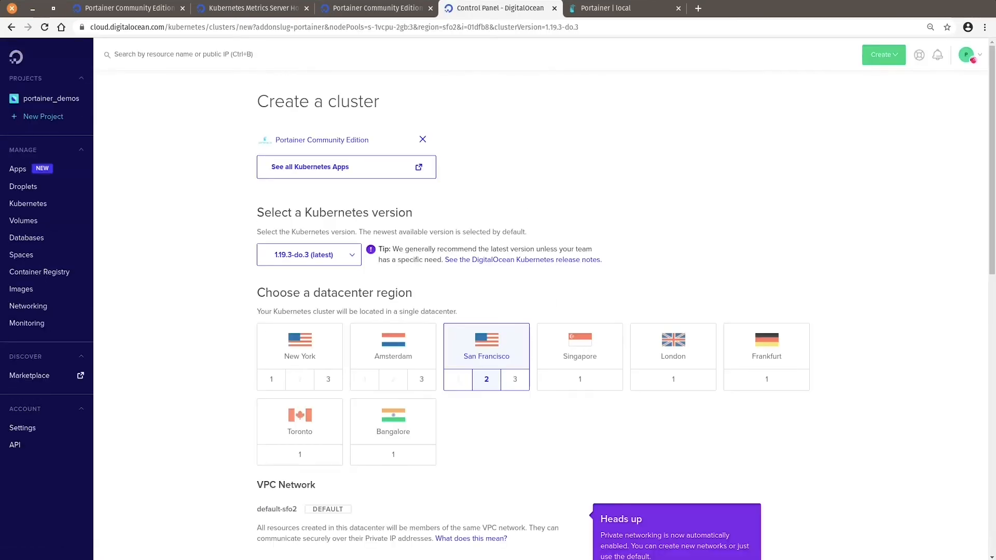
- Name both the node pool and the cluster portainer-k8s-demo2 and create the cluster
scroll(519, 311, "down", 8)
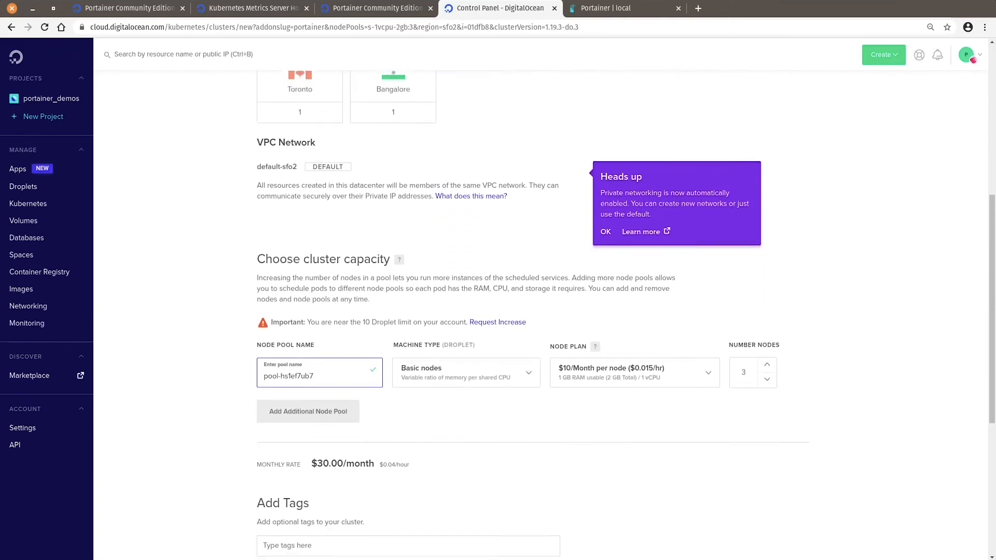
key("ctrl+a")
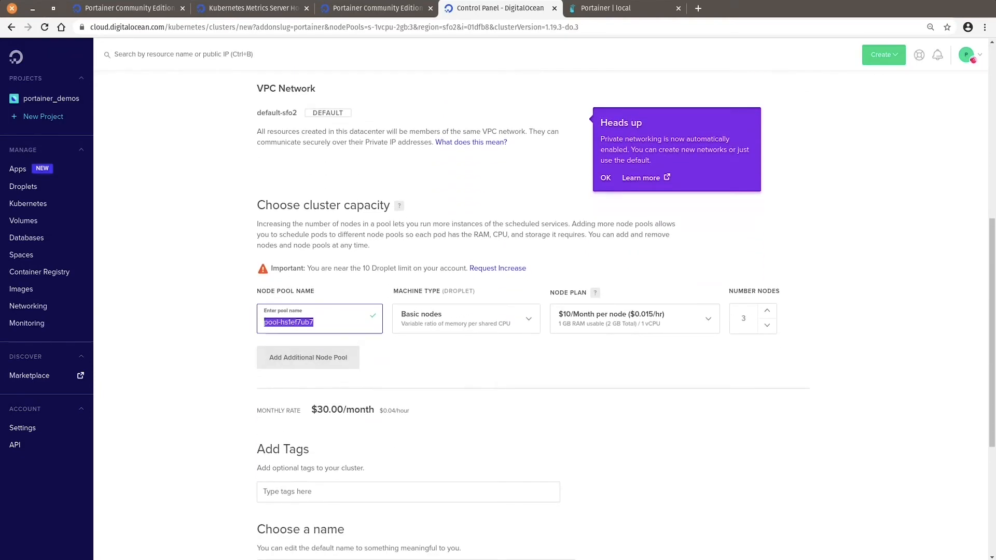
type("portainer-k8s-demo2")
key("ctrl+a")
key("ctrl+c")
scroll(539, 311, "down", 3)
left_click(467, 404)
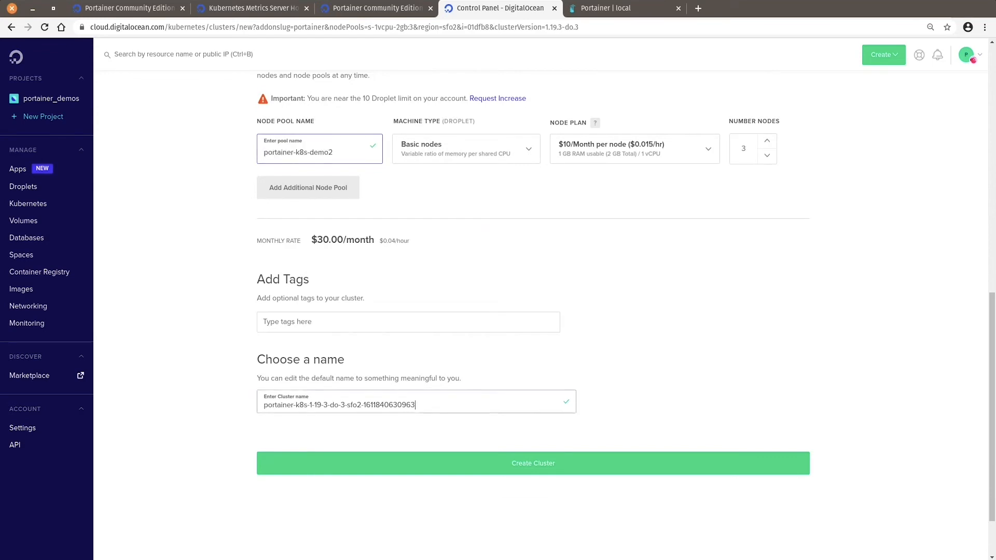
key("ctrl+a")
key("ctrl+v")
left_click(533, 463)
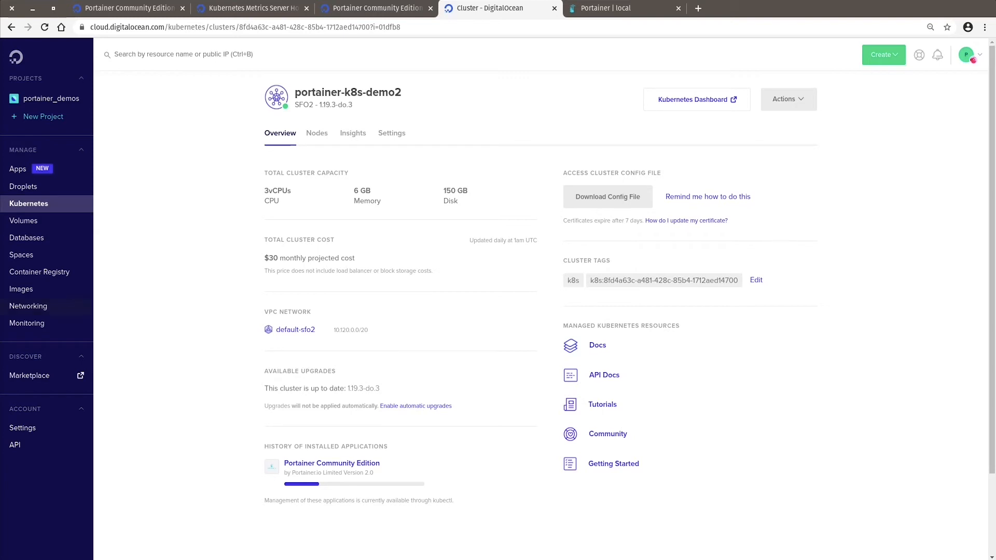
- Copy the new load balancer's IP address from the DigitalOcean networking page and paste it as the address in a new browser tab
left_click(28, 306)
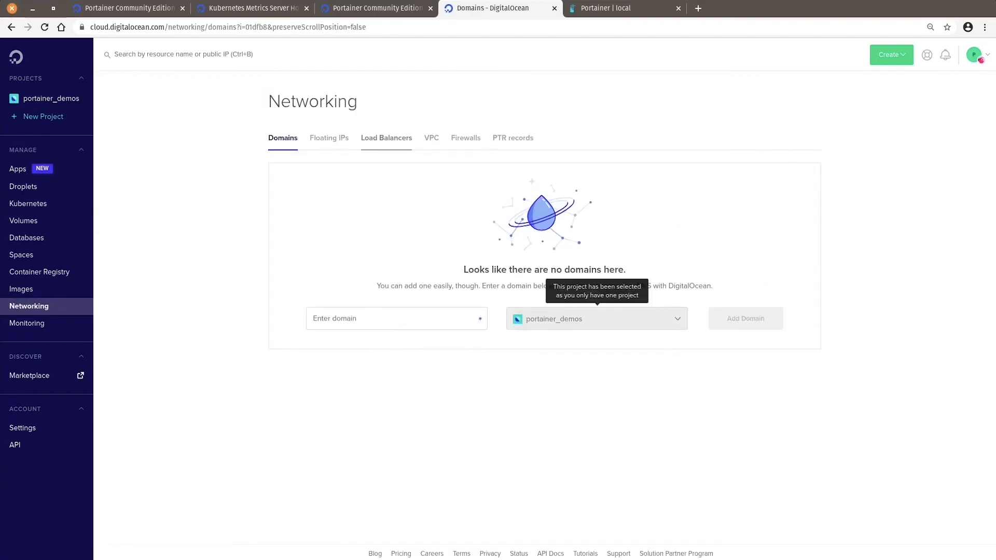
left_click(386, 138)
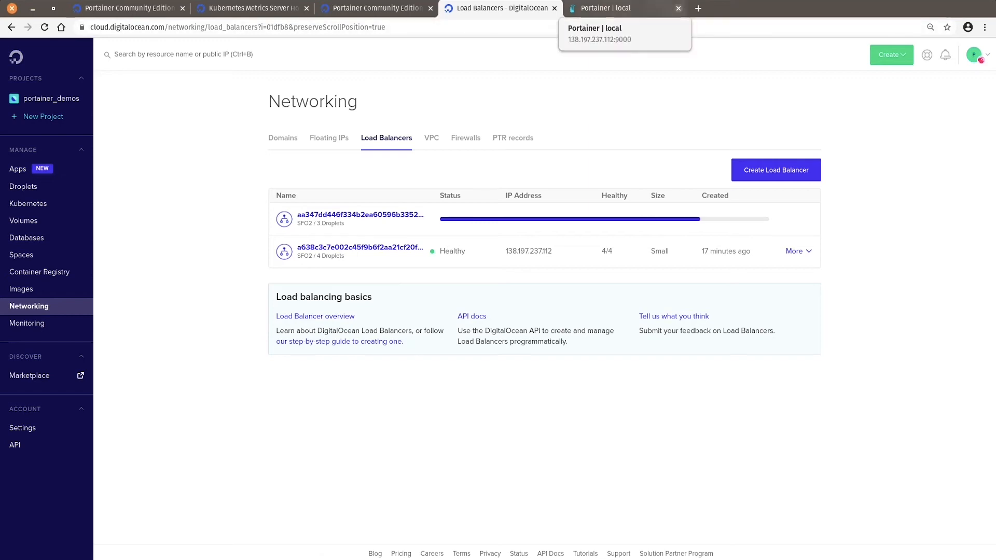
left_click(678, 9)
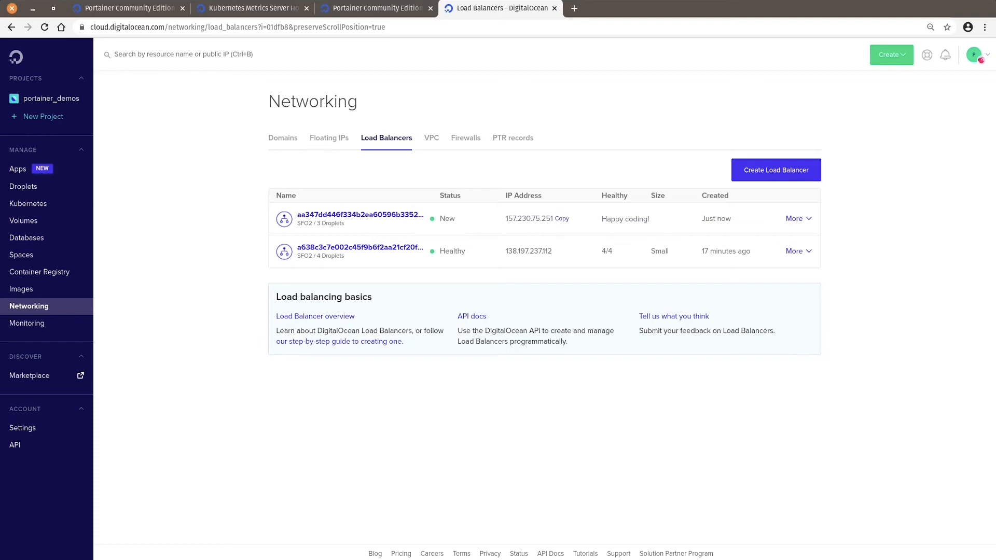
left_click(562, 219)
left_click(574, 8)
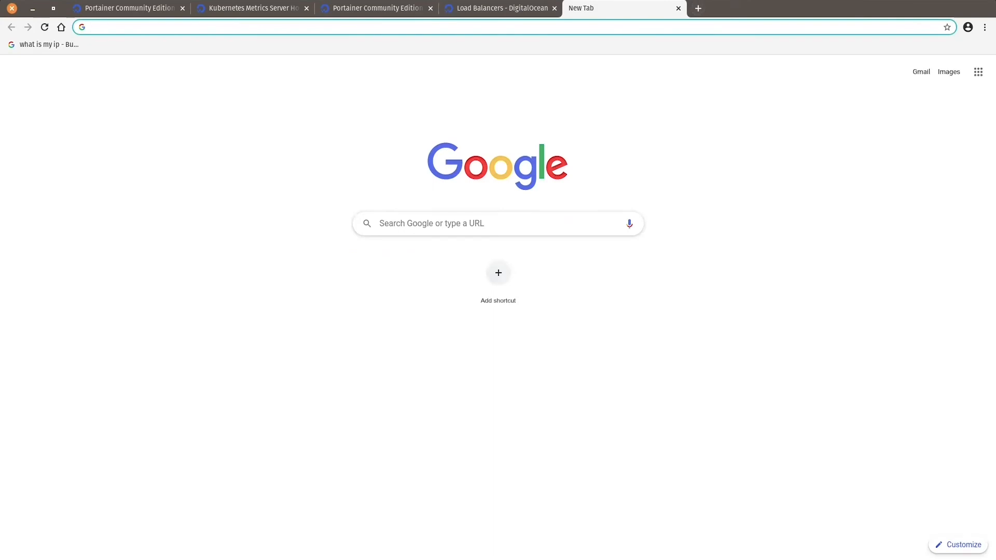
key("ctrl+v")
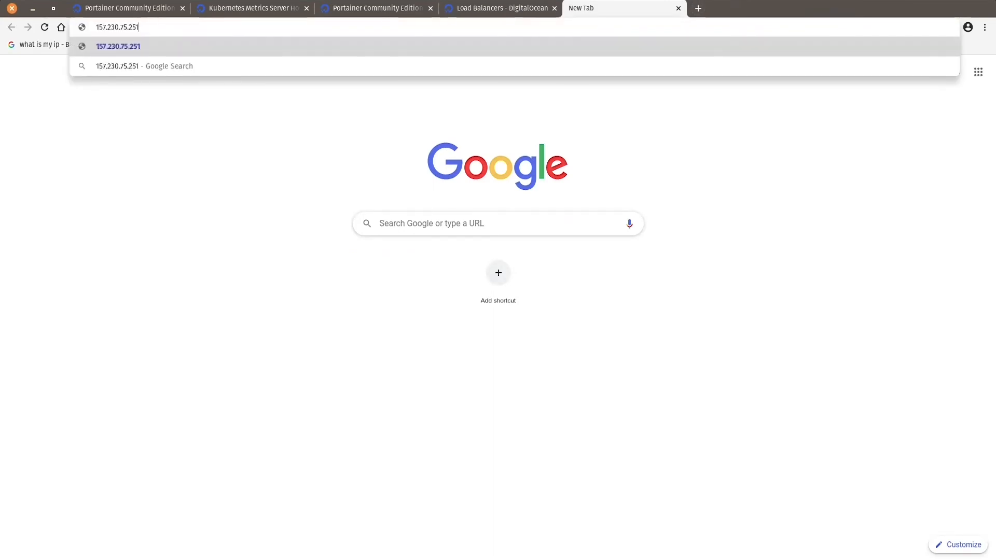
- Return to DigitalOcean, search the Marketplace for "metr" and open the Kubernetes Metrics Server app page
key("ctrl+Page_Up")
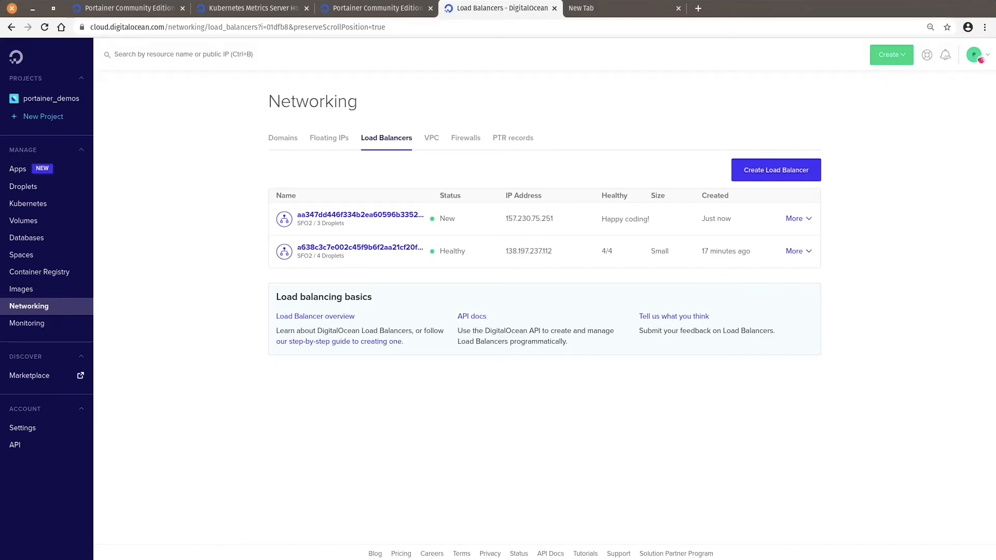
left_click(29, 376)
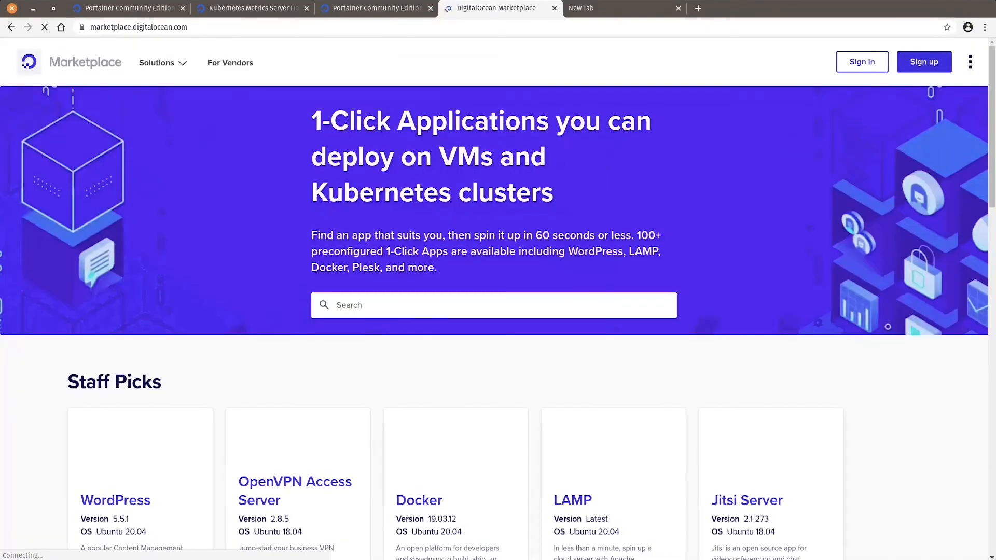
type("metr")
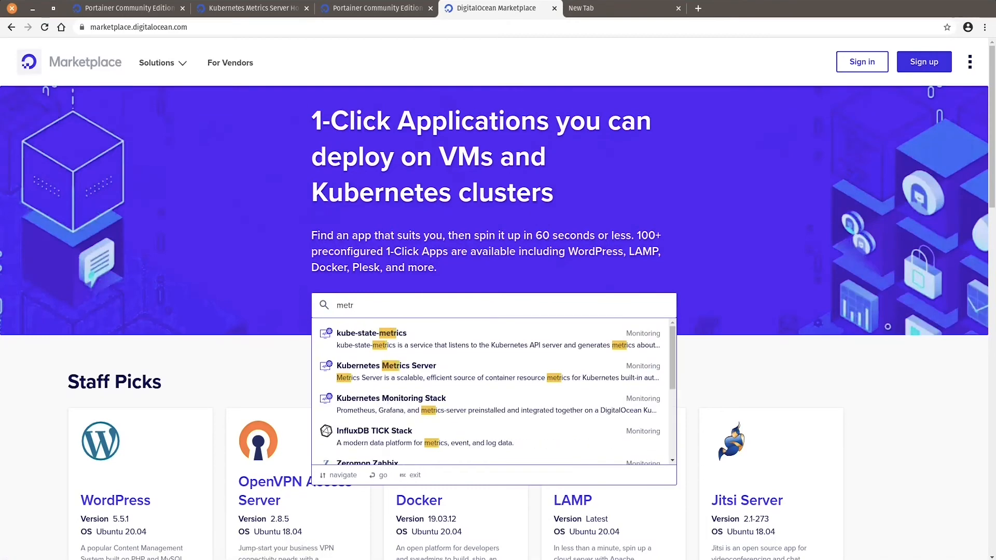
key("Return")
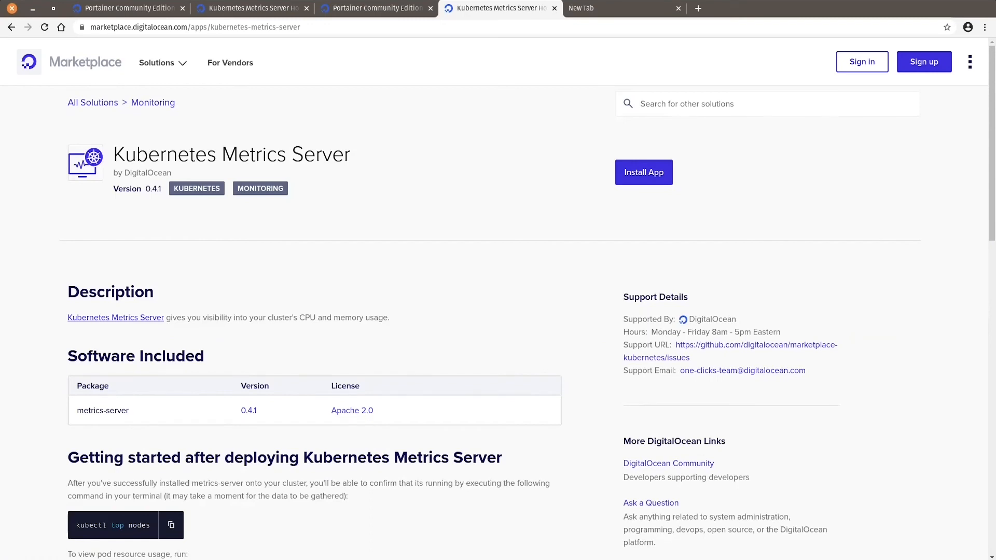
- Install Kubernetes Metrics Server on the portainer-k8s-demo2 cluster and check the history of installed applications
left_click(644, 172)
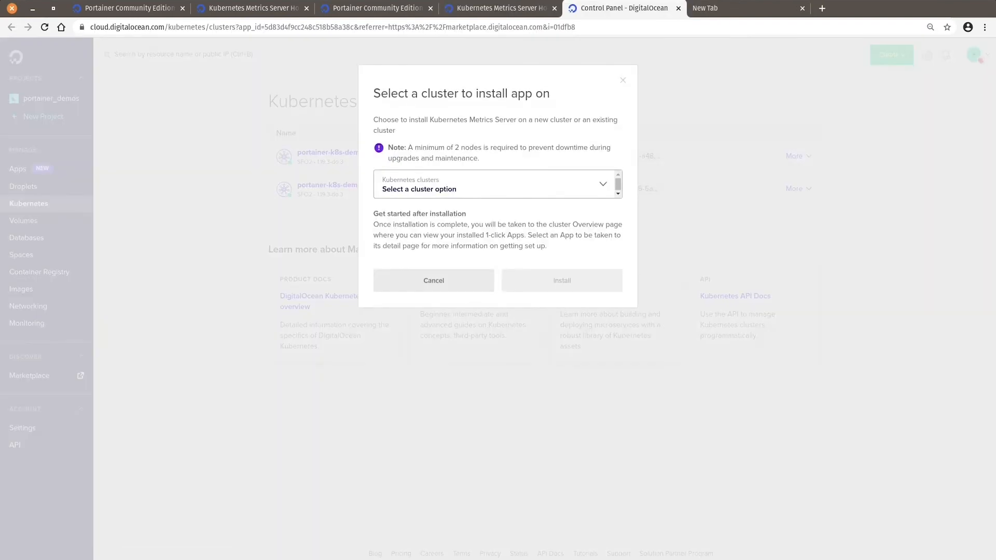
left_click(497, 184)
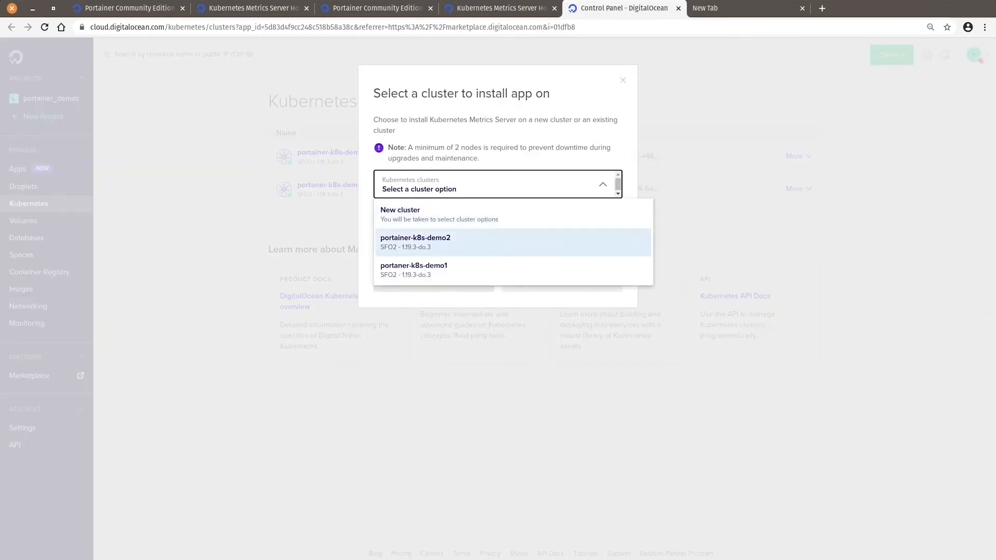
left_click(498, 242)
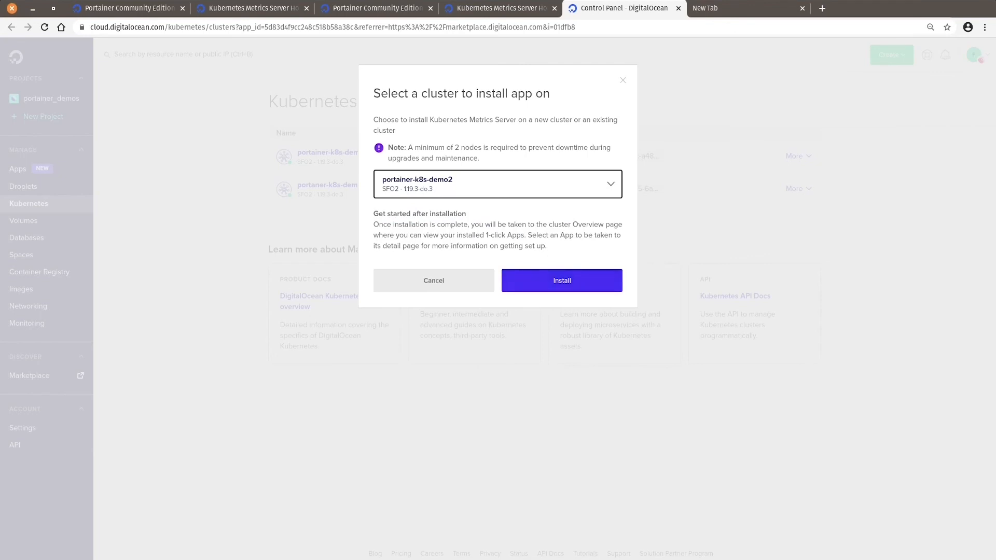
left_click(562, 280)
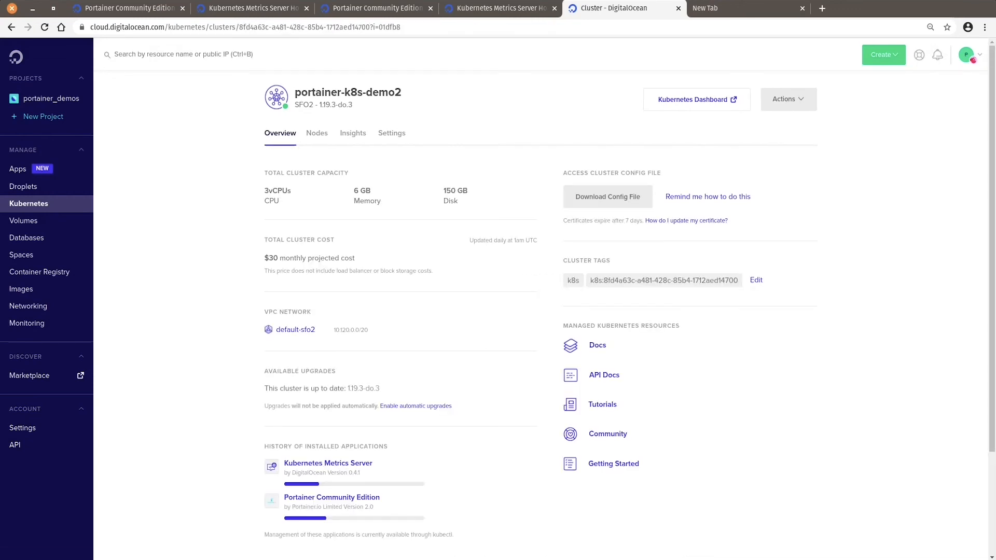
scroll(539, 306, "down", 2)
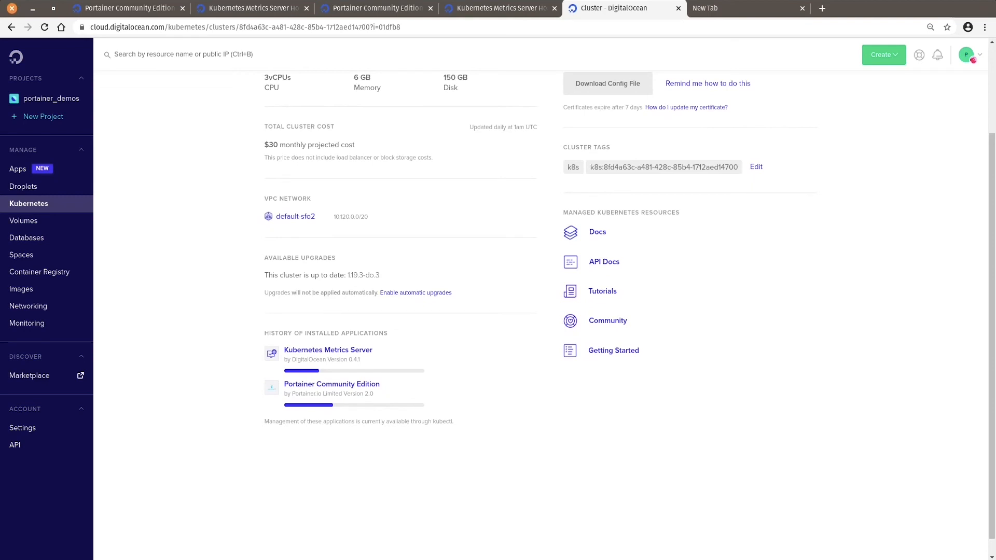
scroll(540, 306, "up", 2)
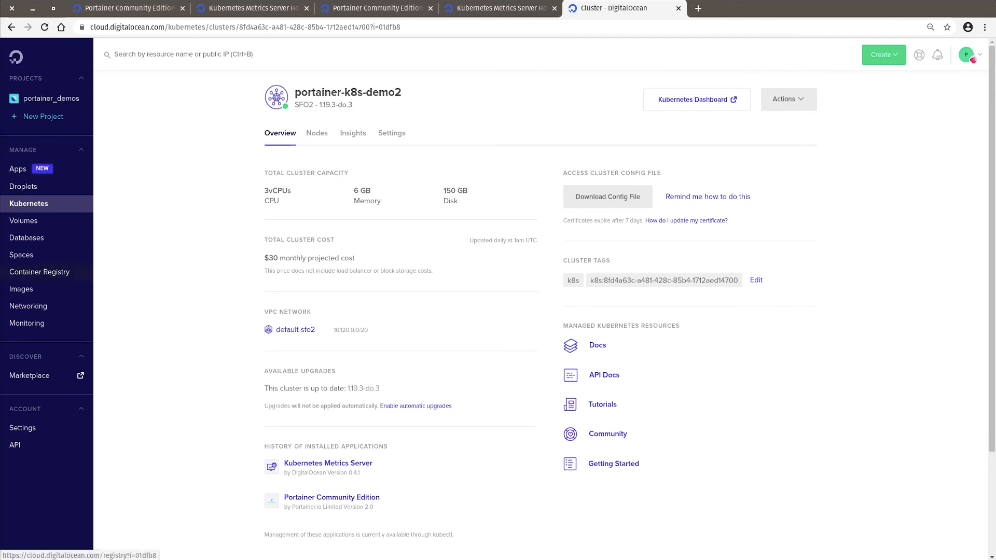
- Look up the newest load balancer's IP address in DigitalOcean networking and open 157.230.75.251:9000 in a new browser tab
left_click(28, 306)
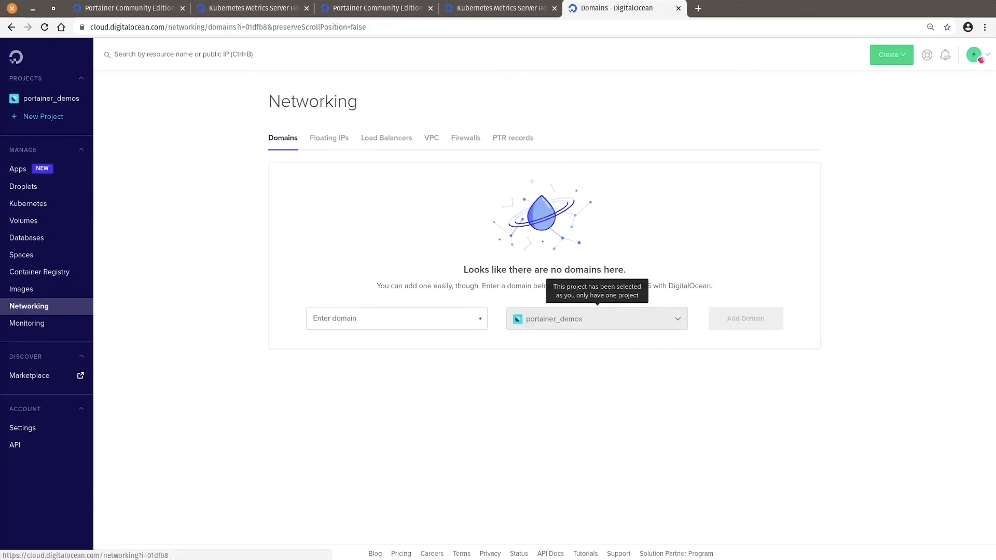
left_click(387, 137)
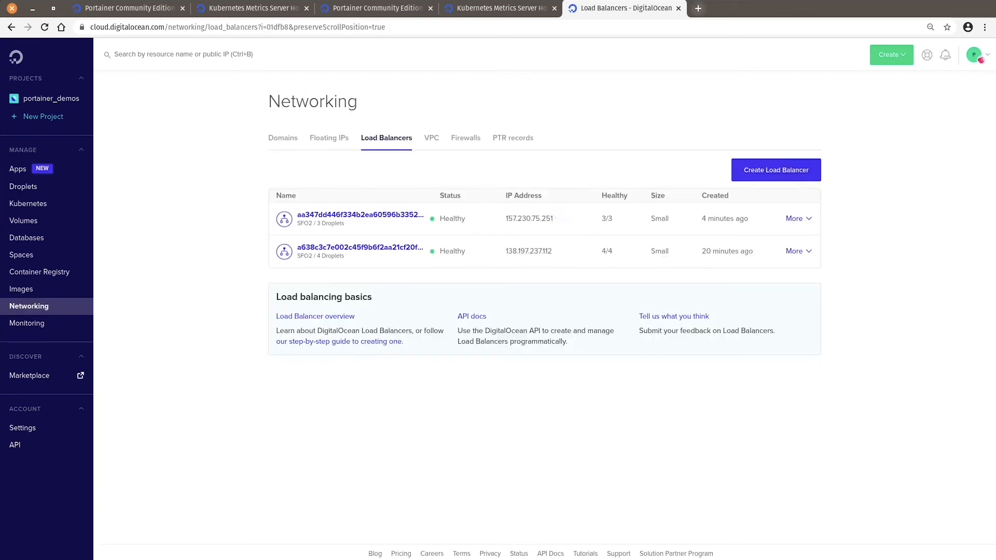
left_click(698, 9)
type("157.230.75.251")
type(":9000")
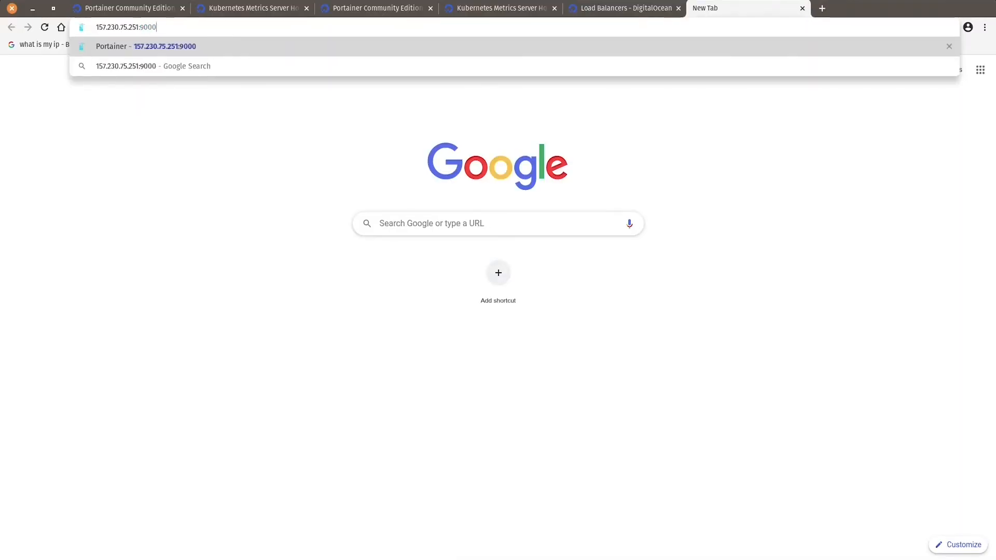
key("Return")
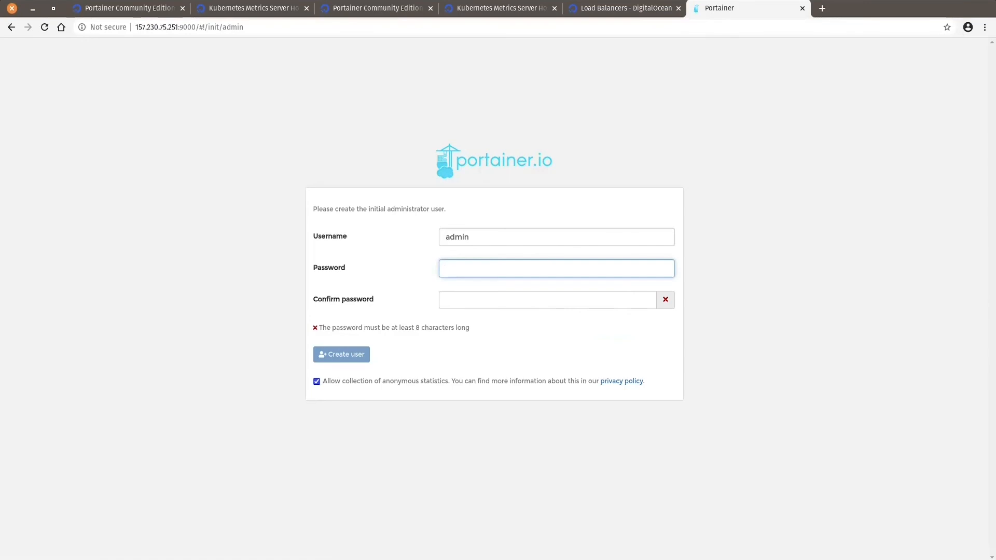
- Create the initial Portainer administrator by entering the username and the account password with its confirmation
key("shift+Tab")
type("joe")
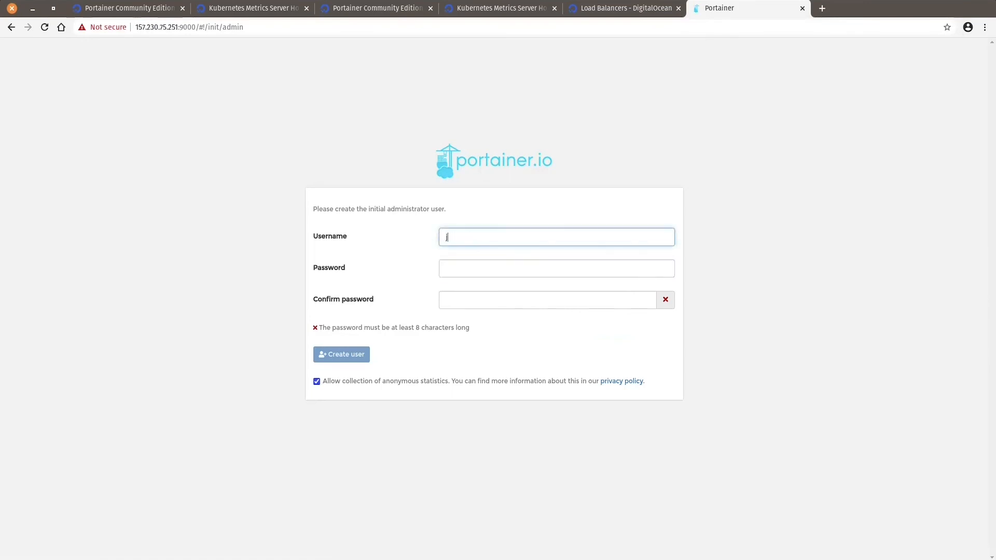
key("Tab")
type("*********")
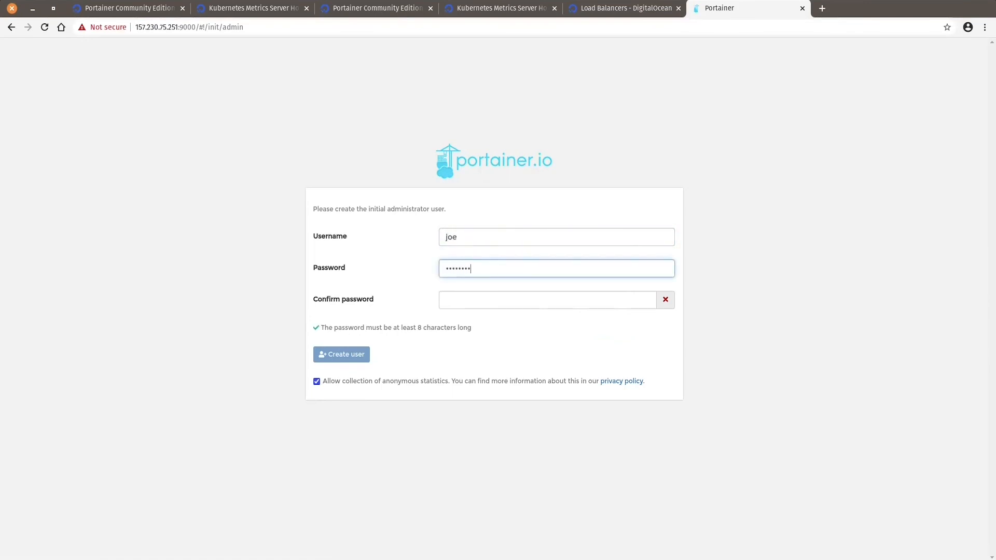
key("Tab")
type("*********")
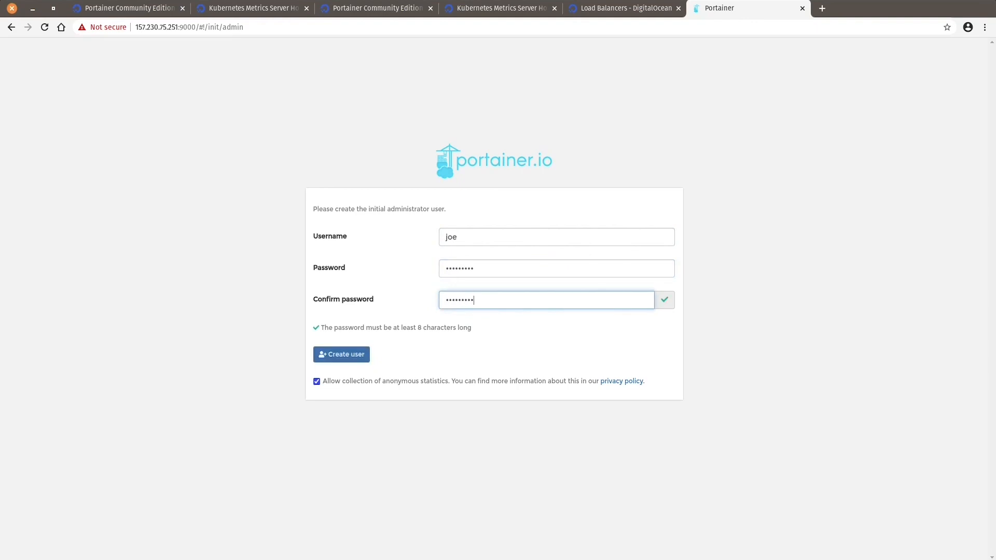
key("Return")
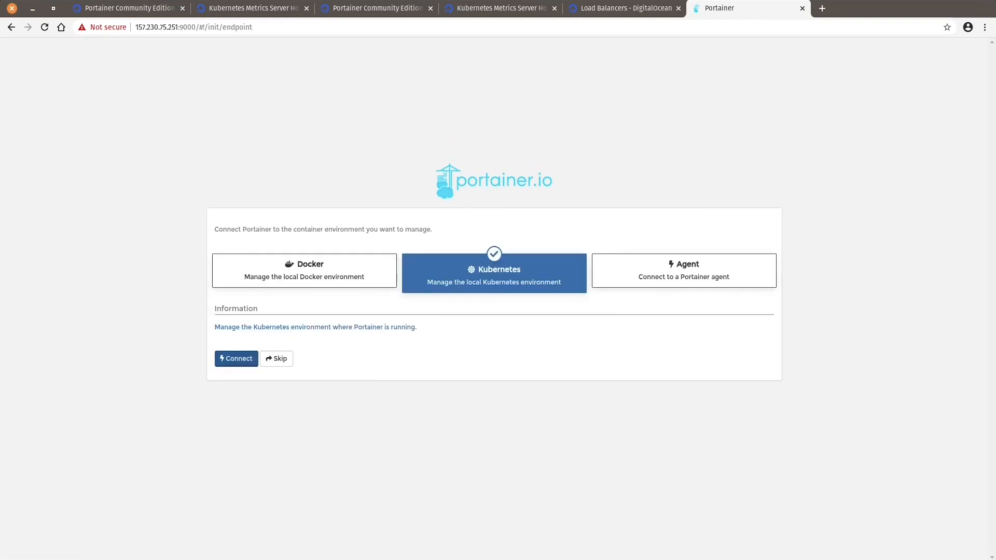
- Connect Portainer to the local Kubernetes environment and save its configuration with external load balancer, do-block-storage and metrics server features enabled
left_click(236, 358)
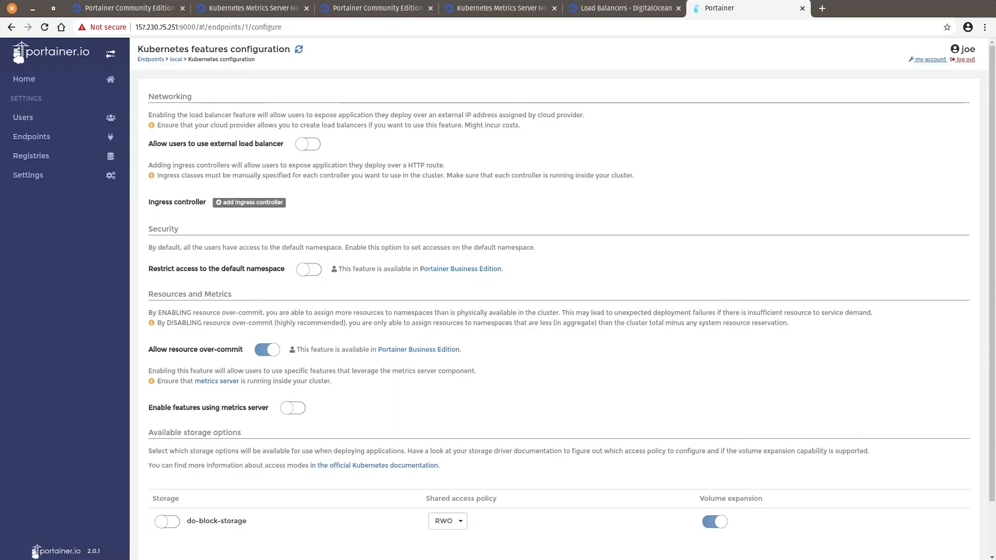
left_click(308, 144)
left_click(167, 522)
left_click(293, 408)
scroll(294, 363, "down", 1)
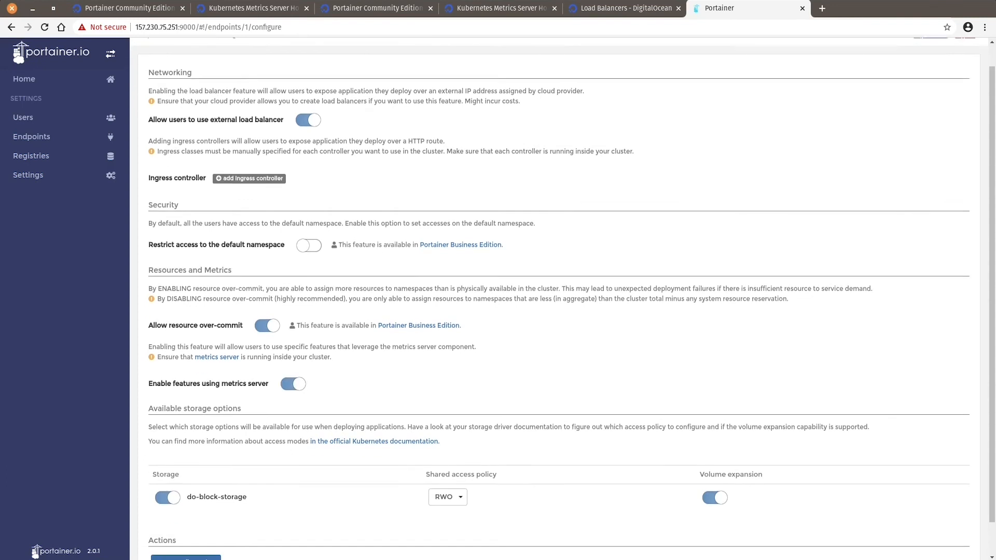
left_click(197, 526)
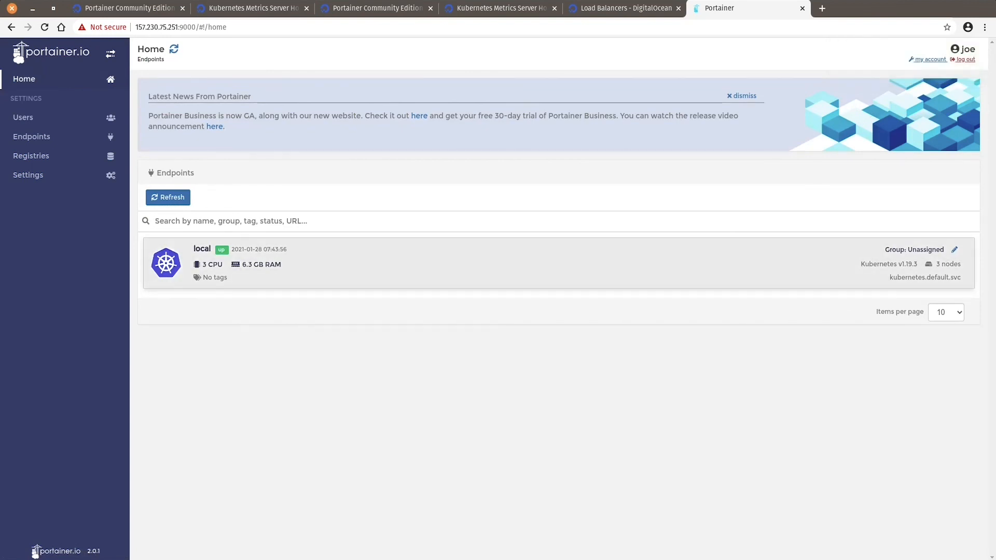
- Open the local Kubernetes endpoint and go to its cluster overview
left_click(415, 263)
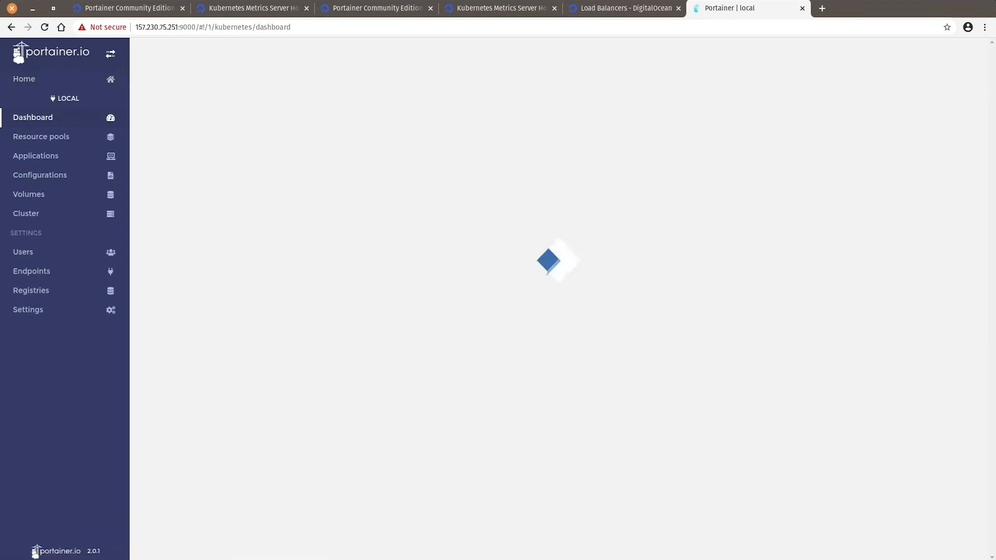
left_click(26, 214)
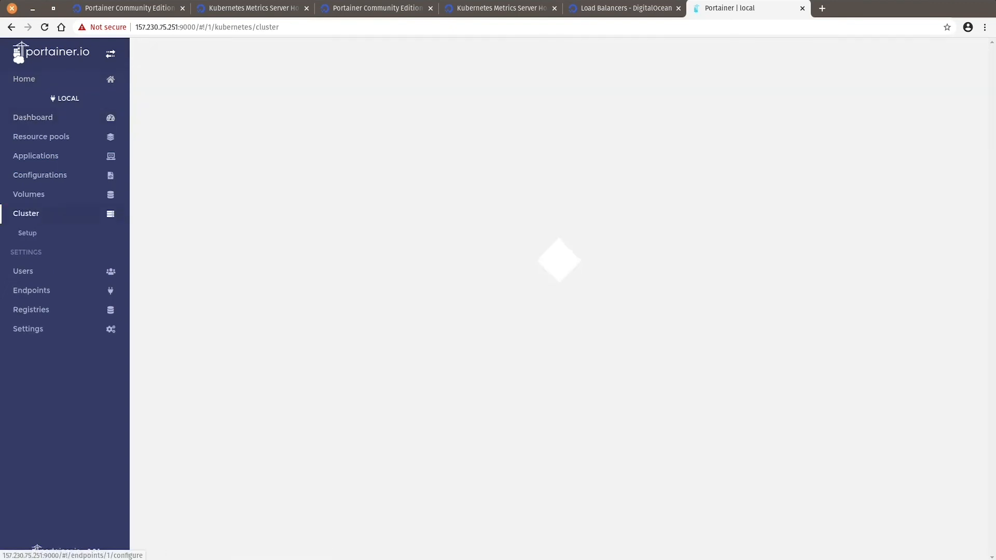